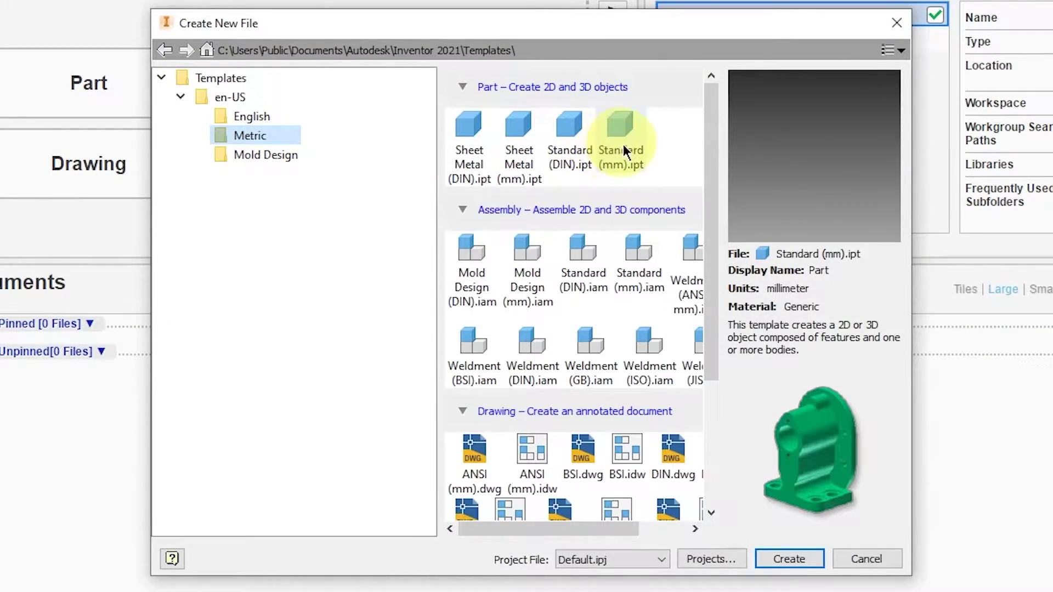
- Create a new part from the metric Standard (mm).ipt template and start a sketch on the XY plane
click(617, 144)
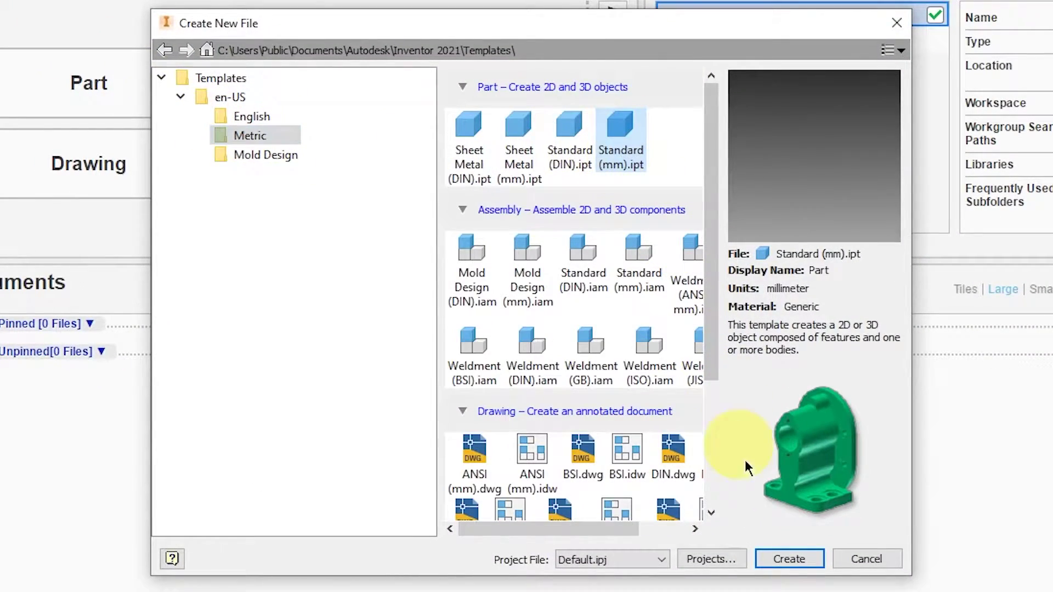
click(784, 557)
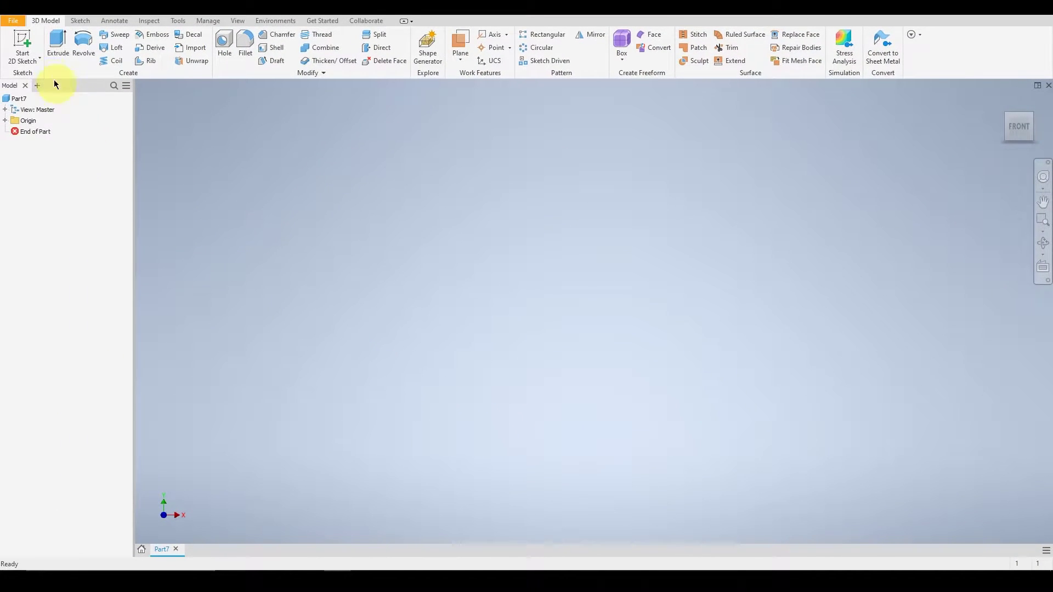
click(30, 43)
click(520, 193)
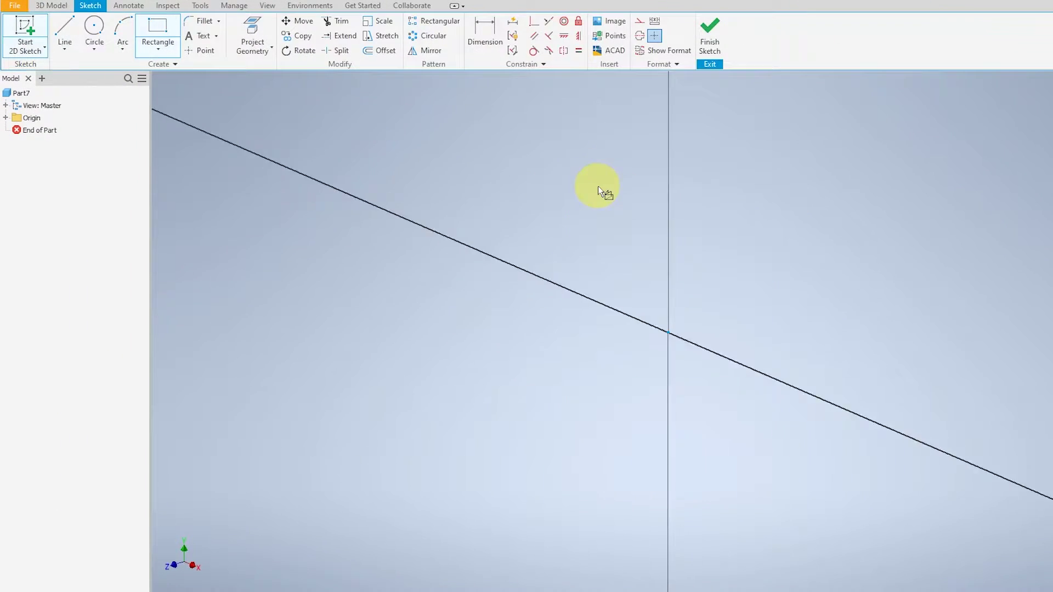
- Sketch an inscribed six-sided polygon centred on the origin, about 16 mm across flats, and constrain its side edge vertical
click(156, 48)
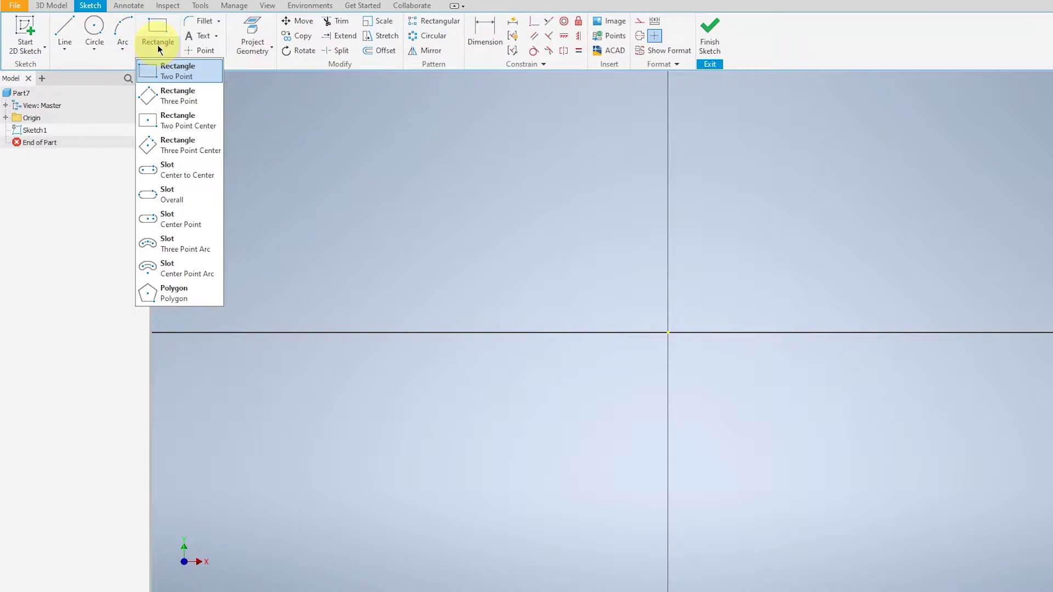
click(195, 291)
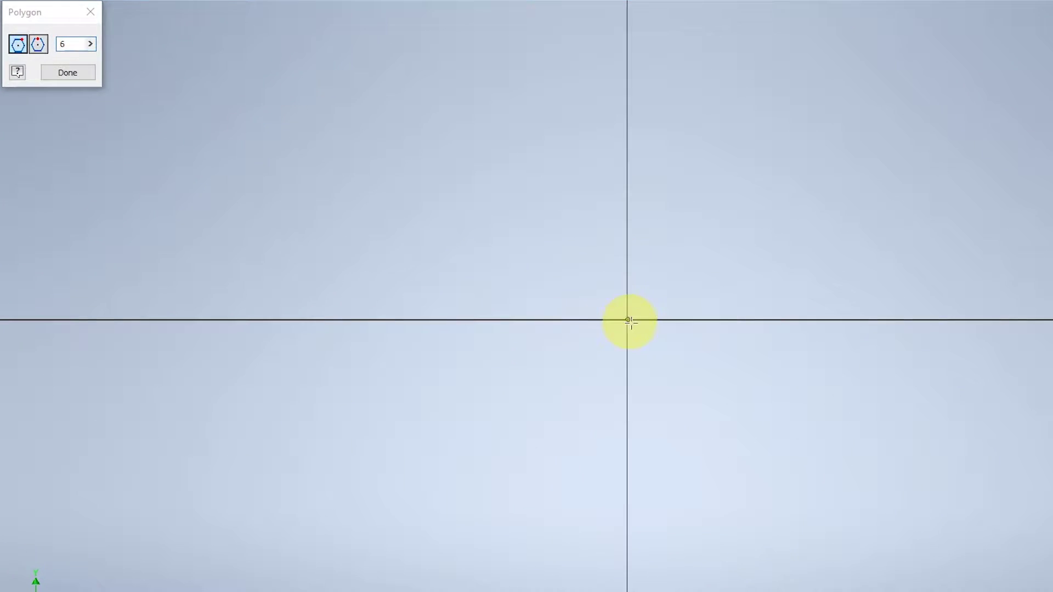
click(628, 320)
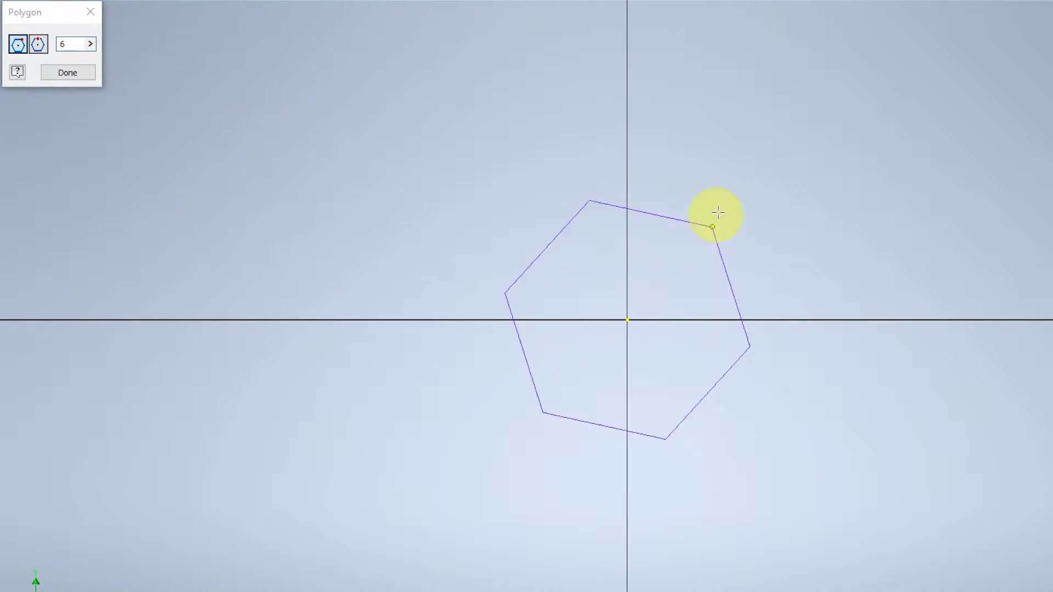
click(649, 158)
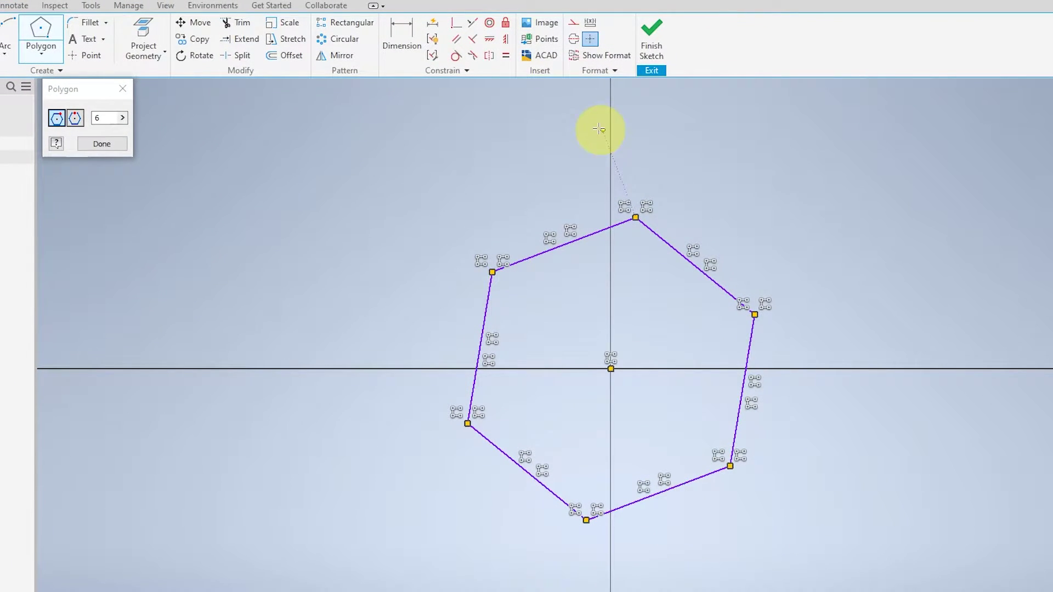
click(505, 40)
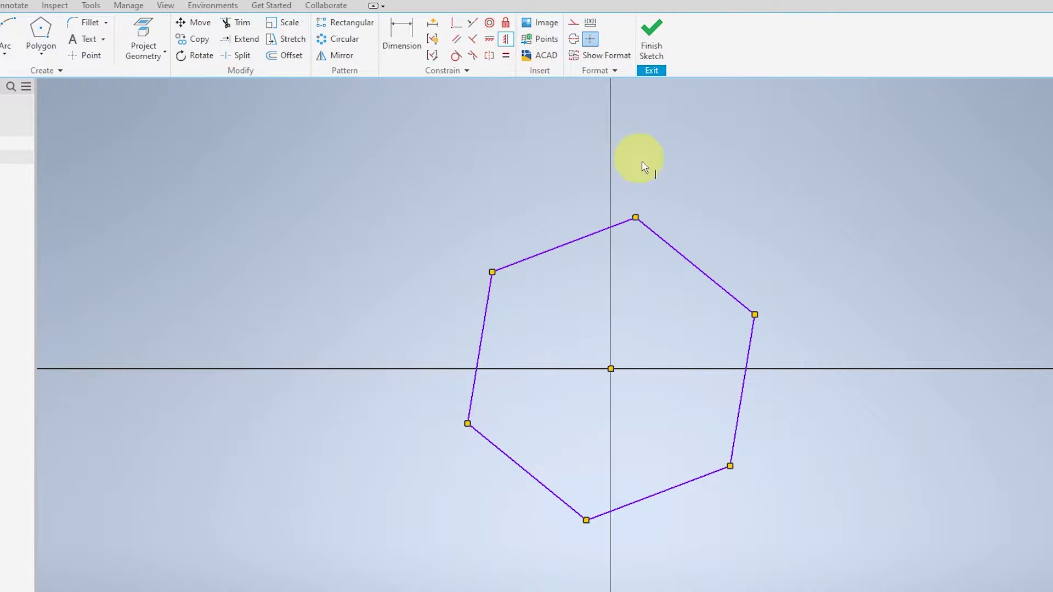
click(646, 229)
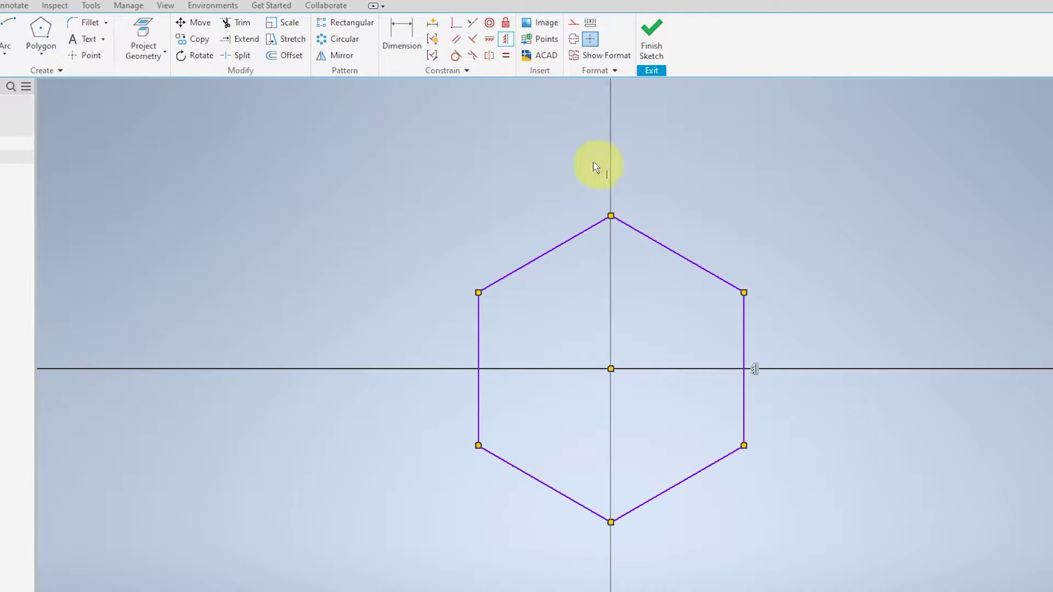
- Dimension the hexagon's width across flats as 19 mm and finish the sketch
click(417, 47)
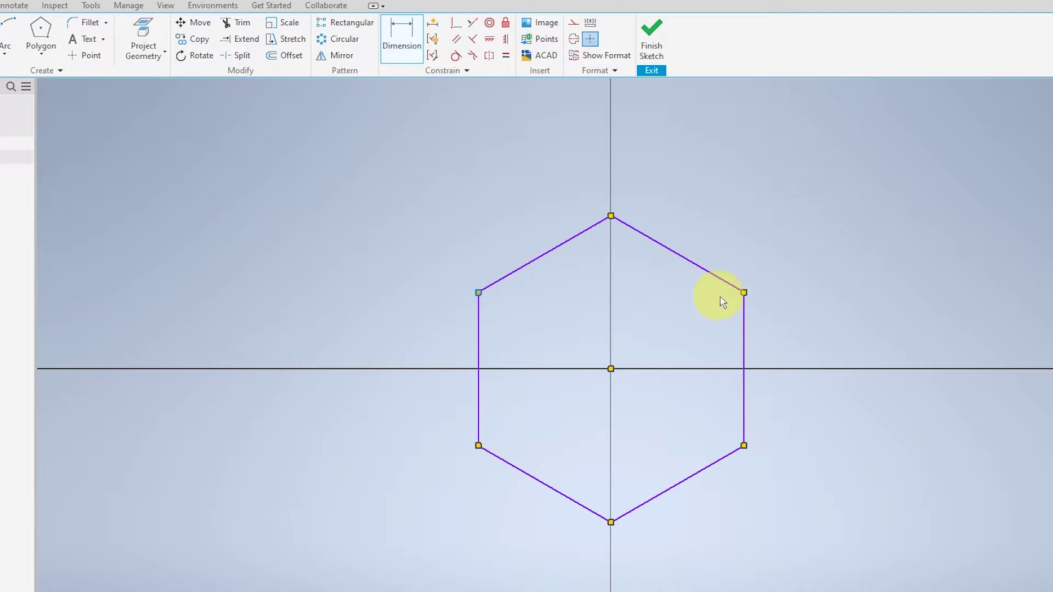
click(744, 294)
click(674, 159)
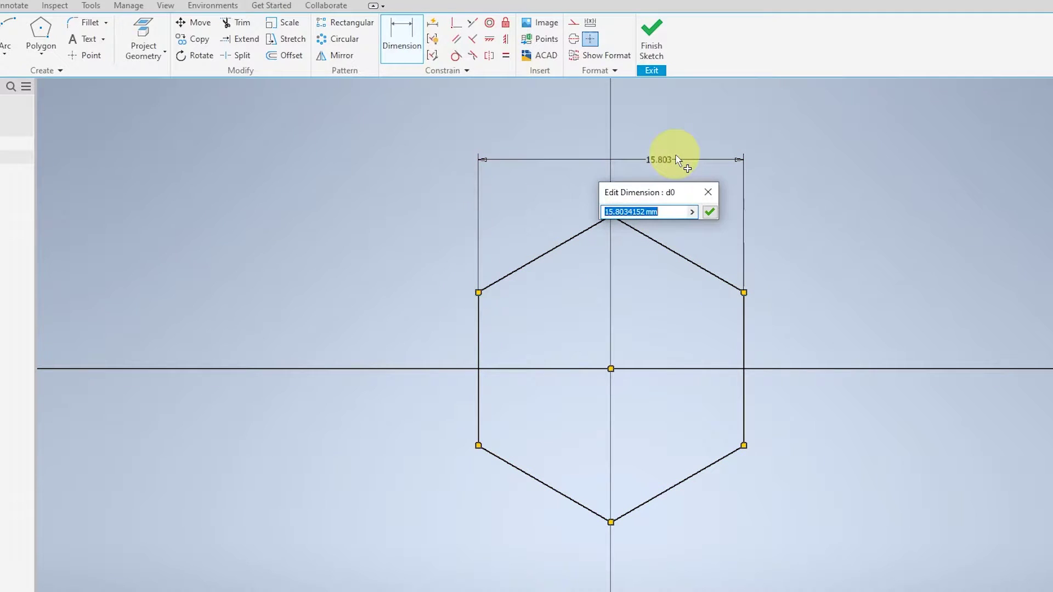
text(19)
key(Return)
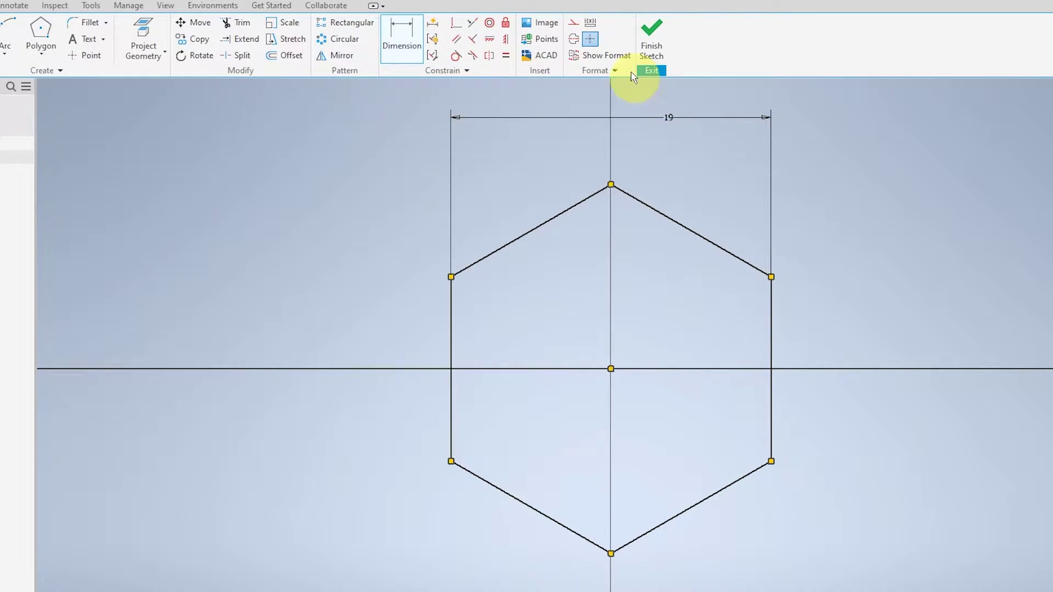
click(652, 44)
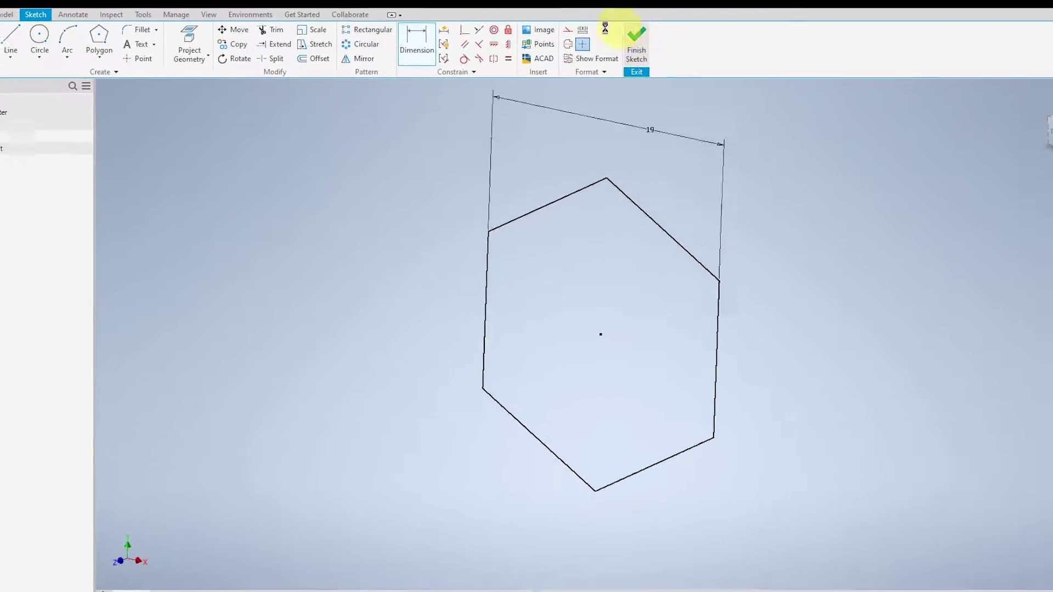
- Extrude the hexagon profile 7.5 mm in the default direction to form the bolt head
click(12, 37)
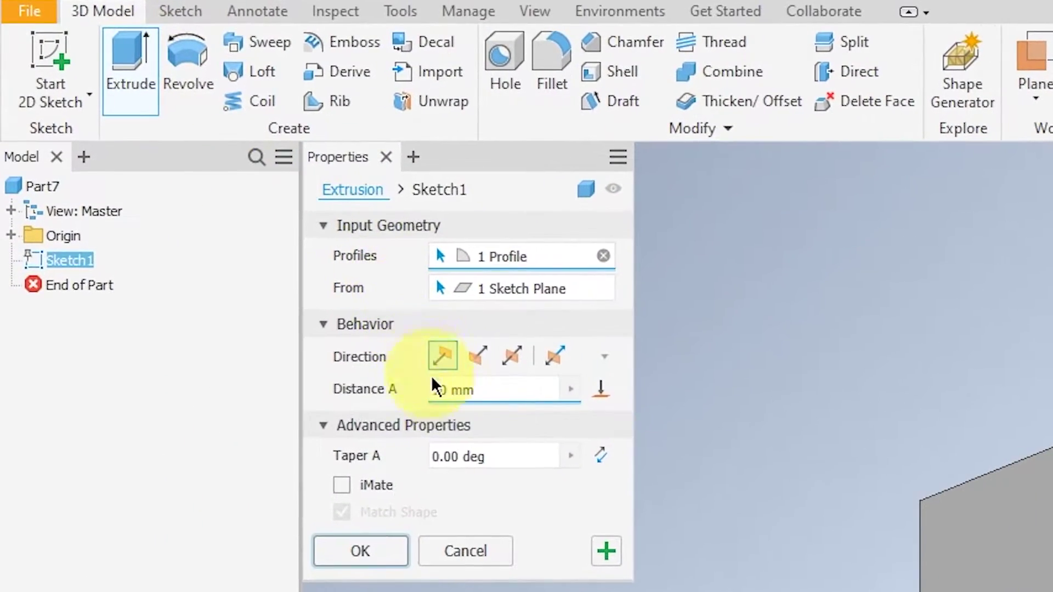
click(435, 388)
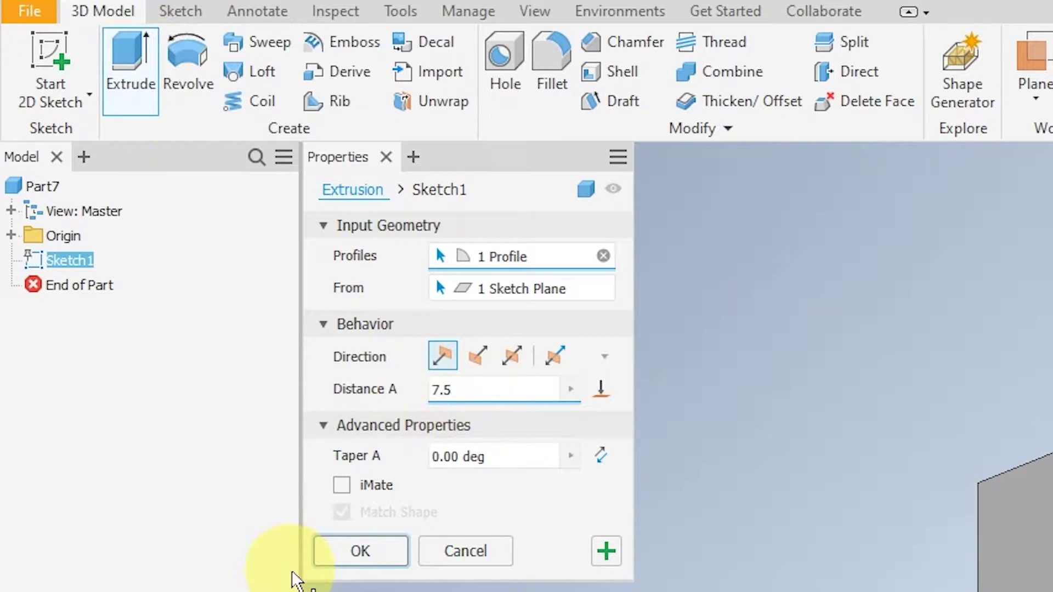
click(357, 549)
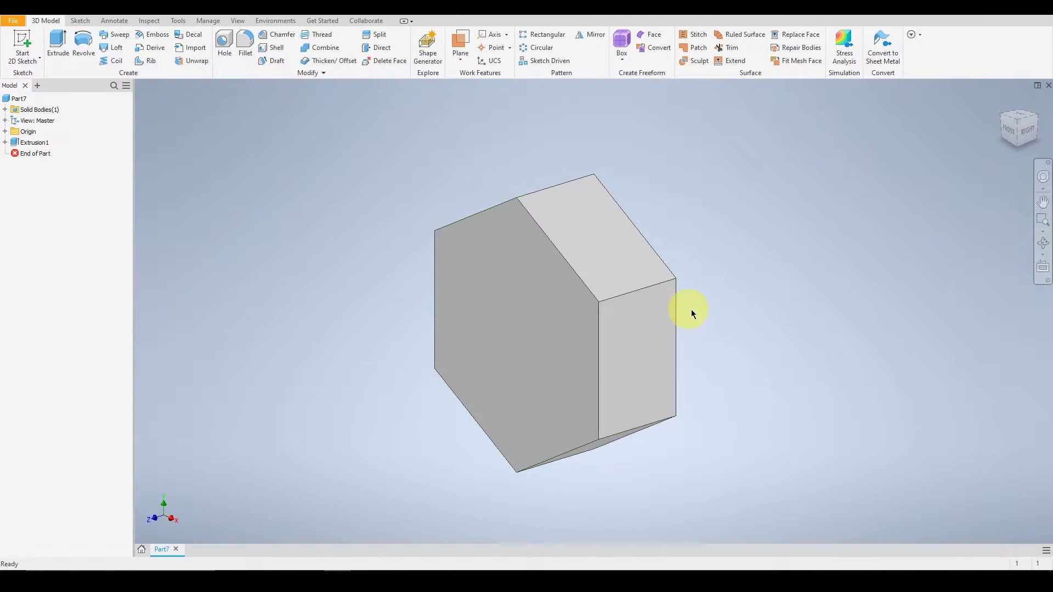
- Sketch a 19 mm diameter circle centred on the origin on the back hexagonal face of the head and finish the sketch
shift+middle_drag(684, 308, 565, 270)
click(24, 44)
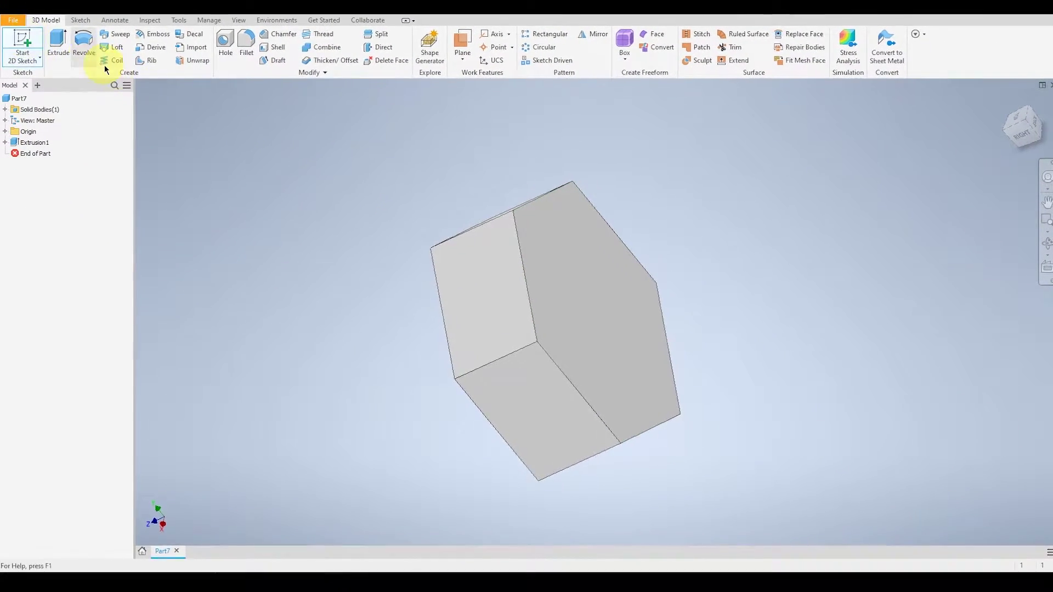
click(653, 329)
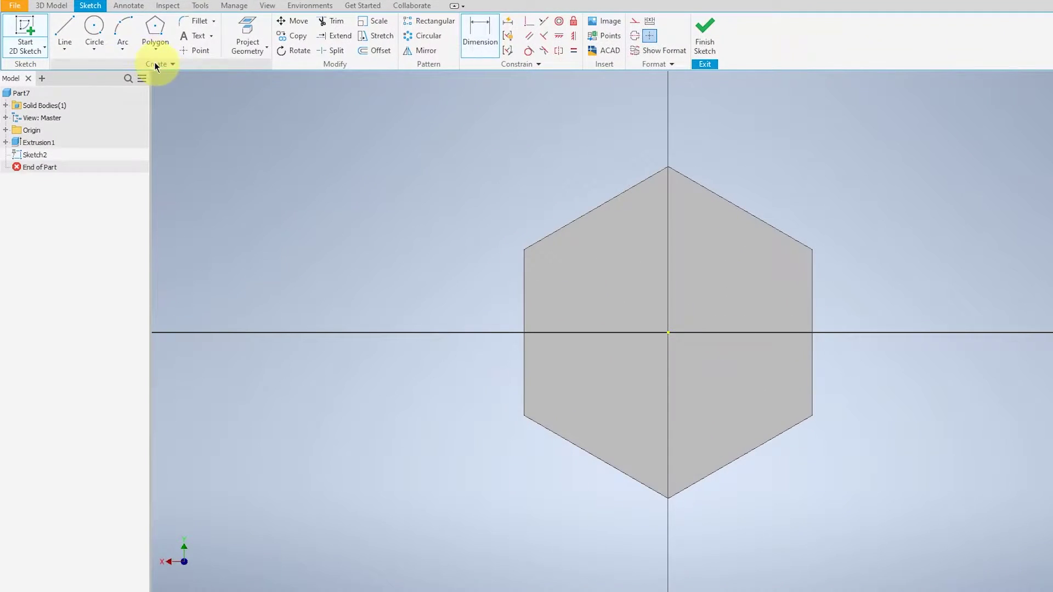
click(95, 31)
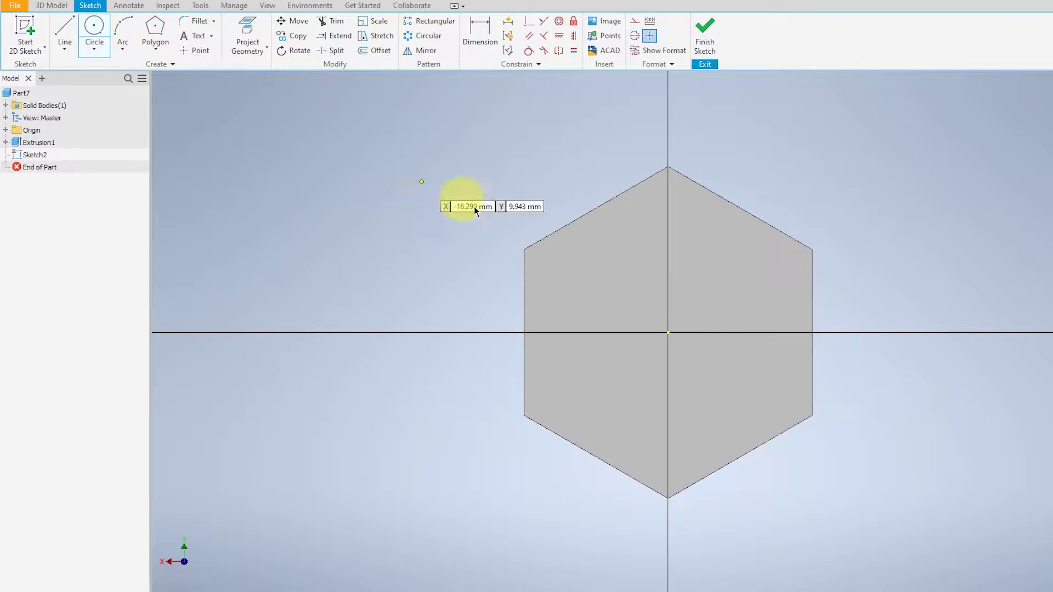
click(668, 333)
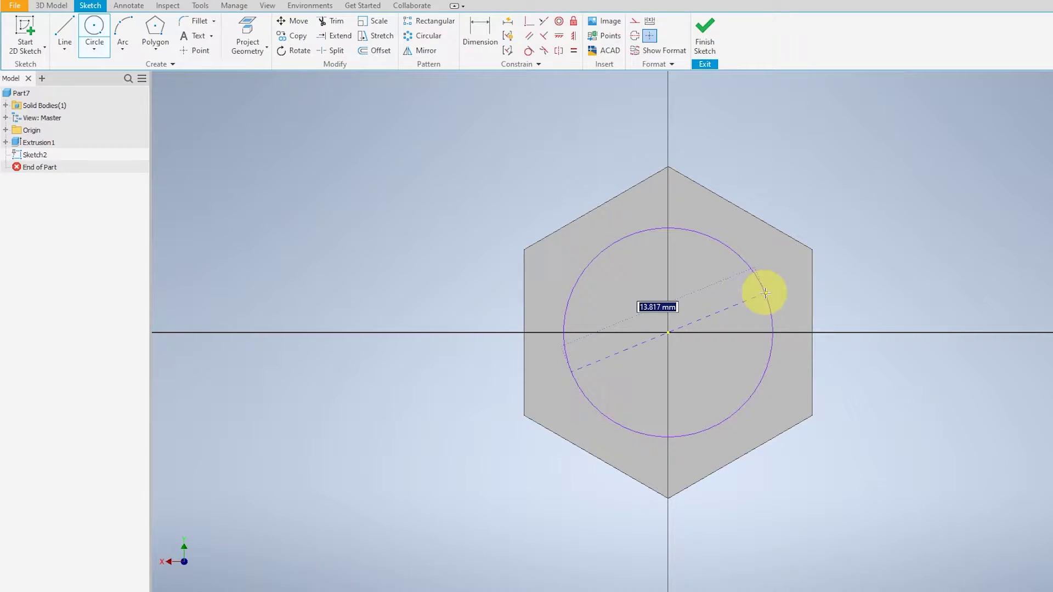
text(19)
key(Return)
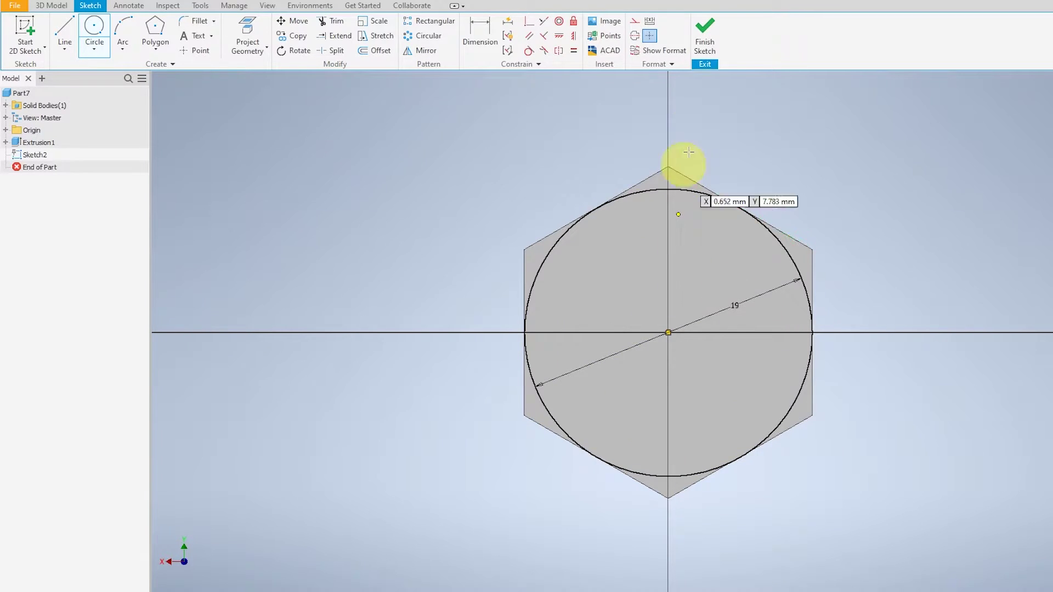
click(704, 33)
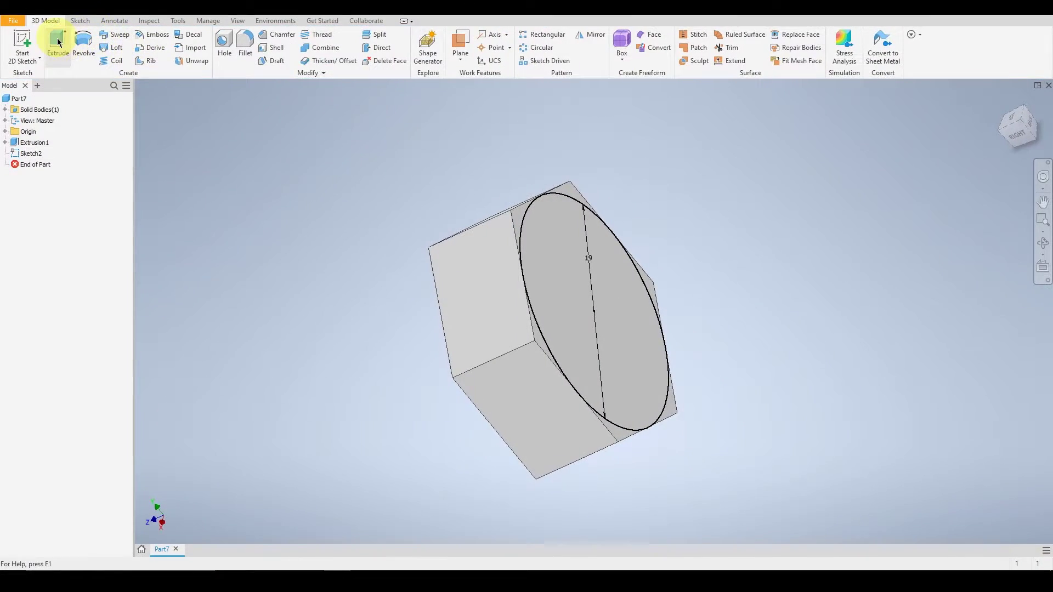
- Extrude the 19 mm circle 7.5 mm in the flipped direction into the head with a 45-degree taper and the Intersect option
click(61, 42)
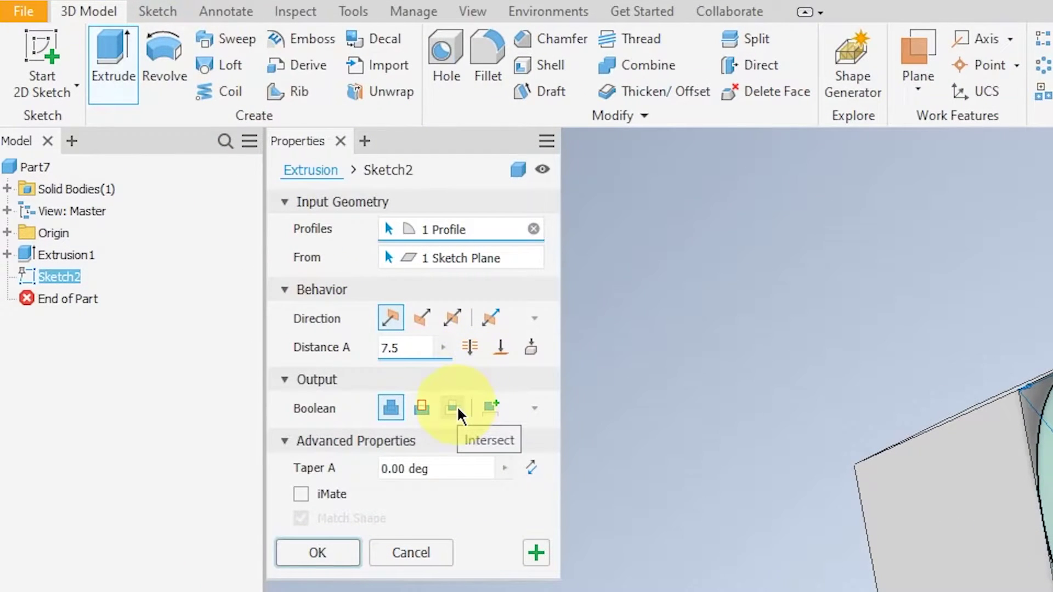
click(456, 408)
drag(406, 467, 347, 470)
text(45)
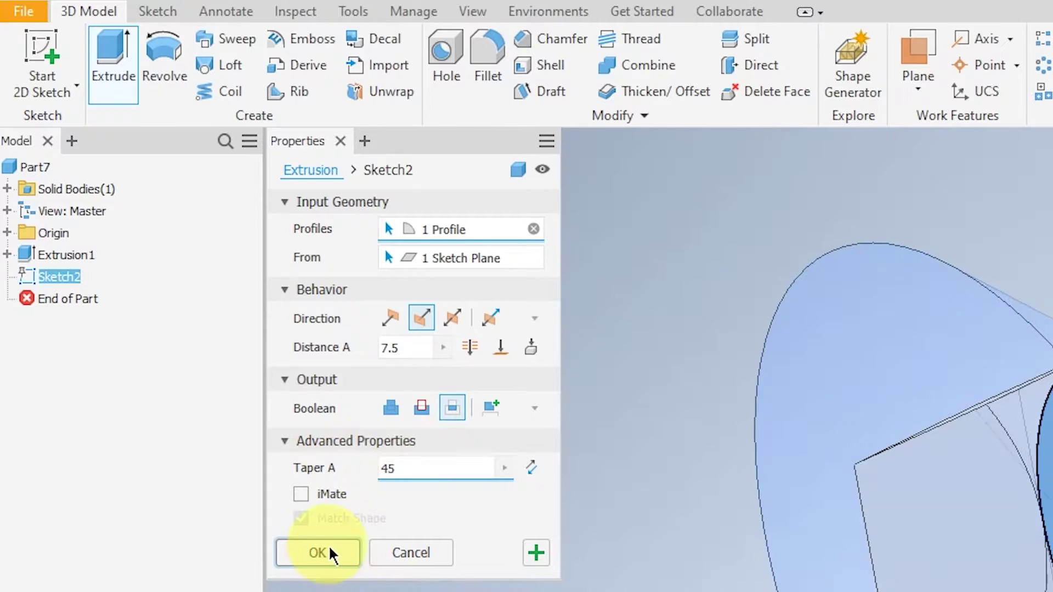
click(328, 547)
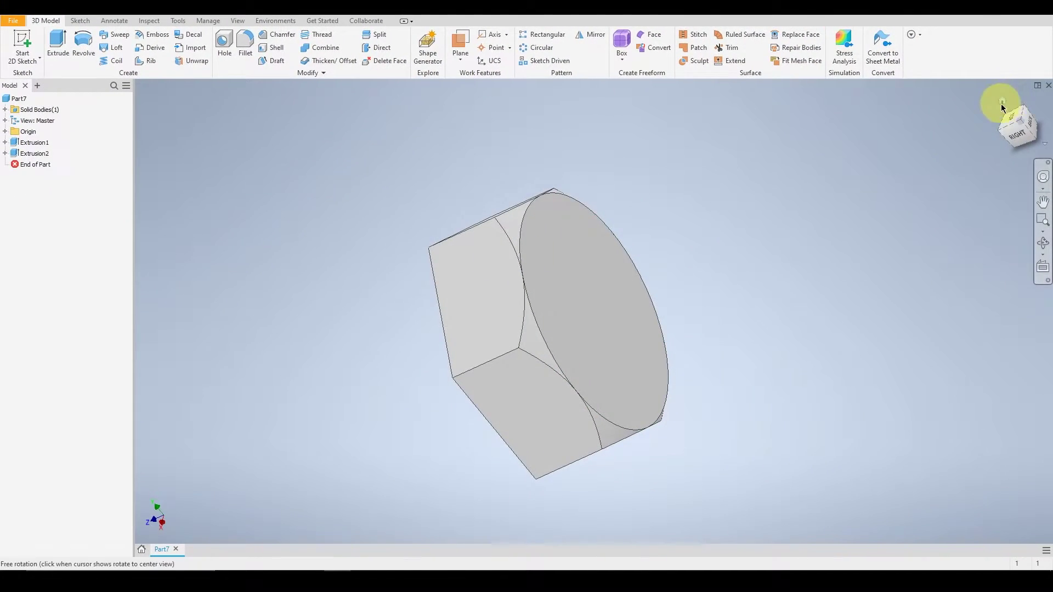
- Sketch an 11 mm diameter circle centred on the origin on the head's flat, unchamfered face and finish the sketch
drag(1002, 98, 1004, 123)
click(33, 46)
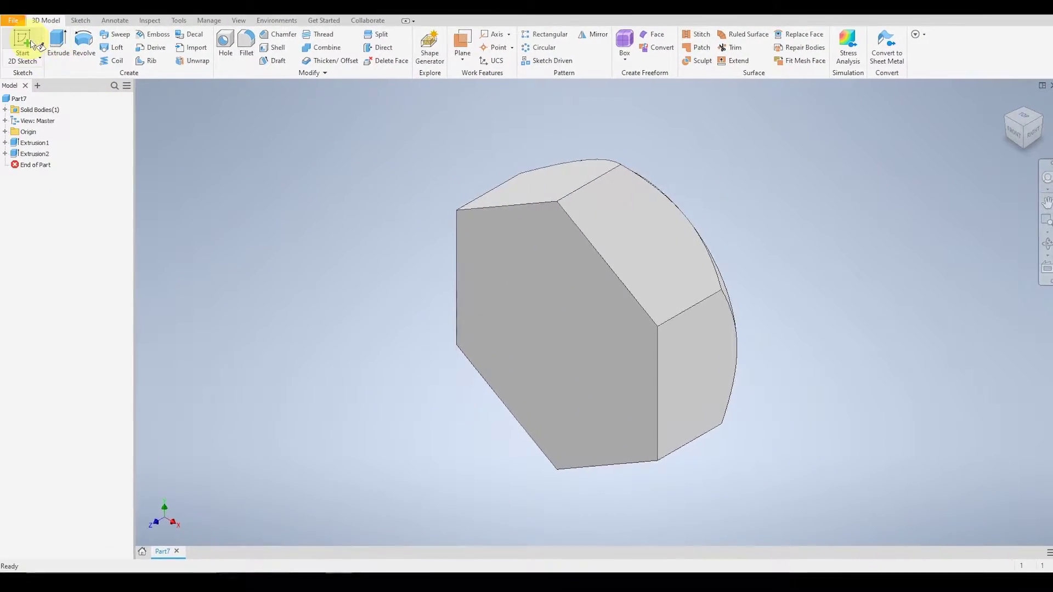
click(507, 310)
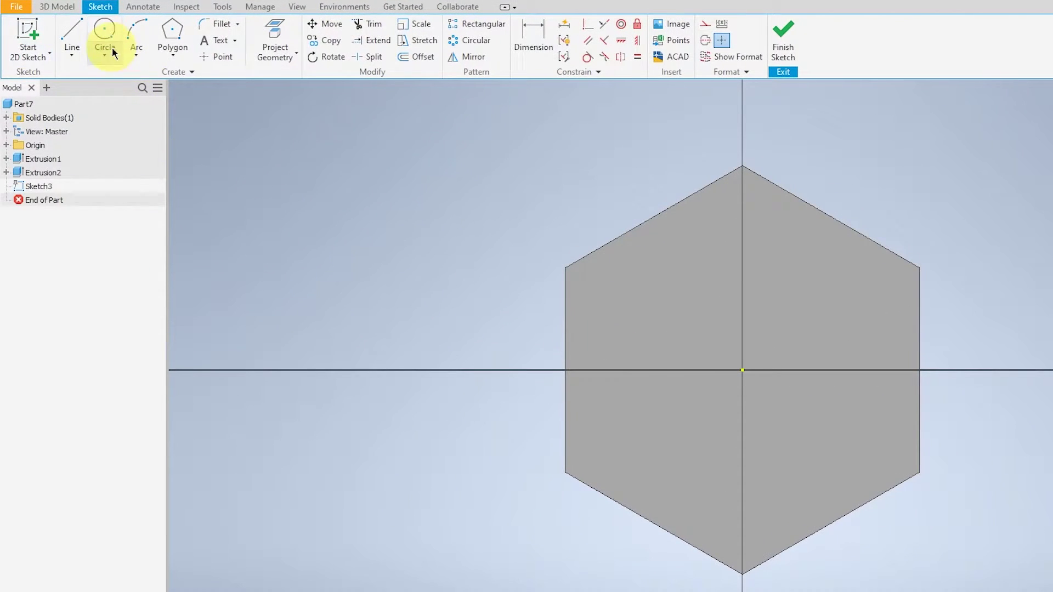
click(104, 38)
click(744, 370)
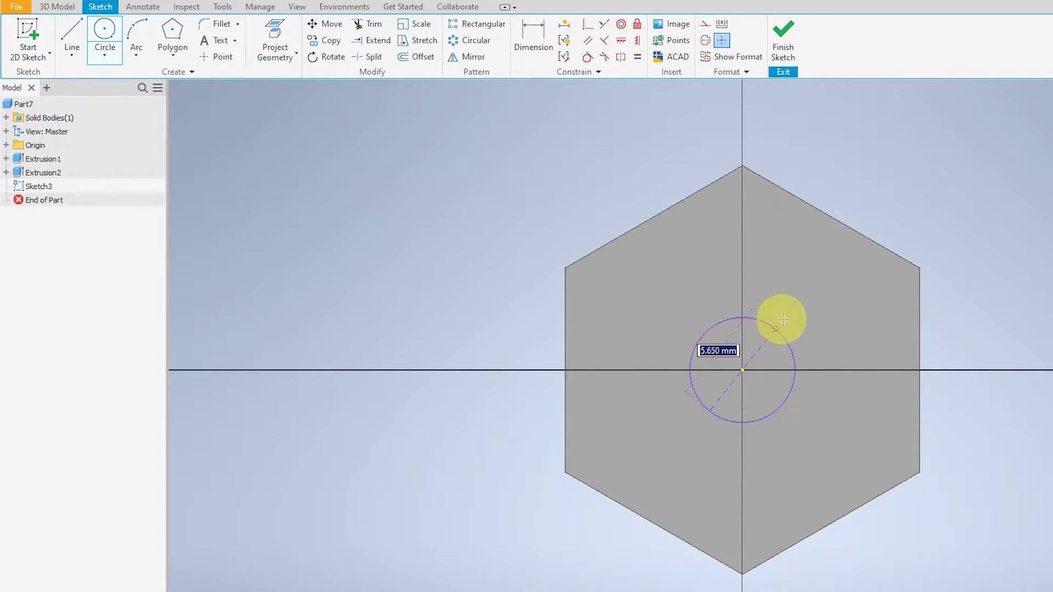
text(11)
key(Return)
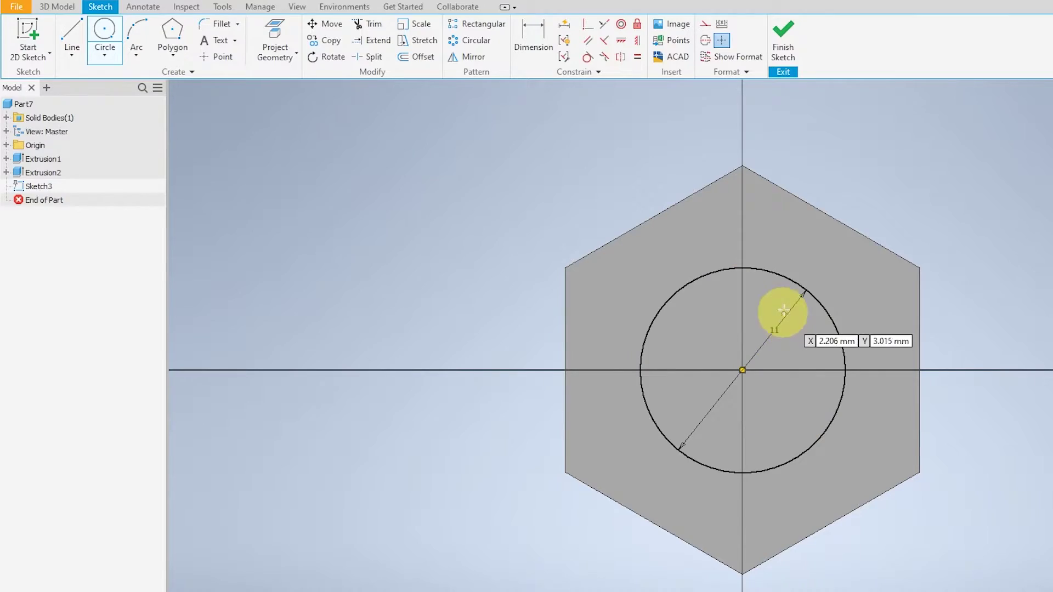
click(784, 52)
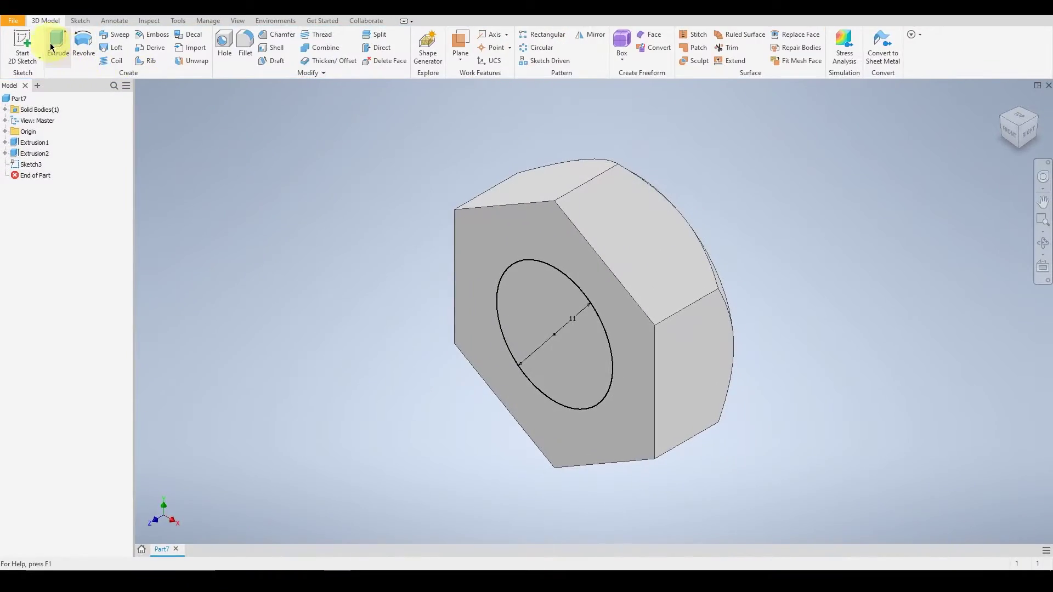
- Extrude the 11 mm circle 40 mm outward from the head, joined to the body, to form the shank
click(65, 42)
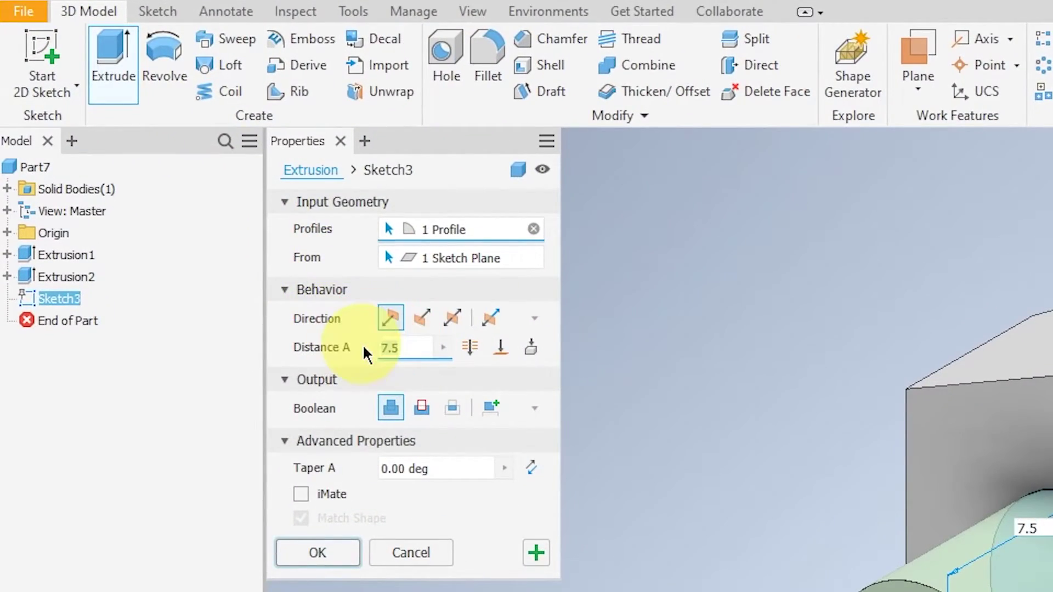
text(40)
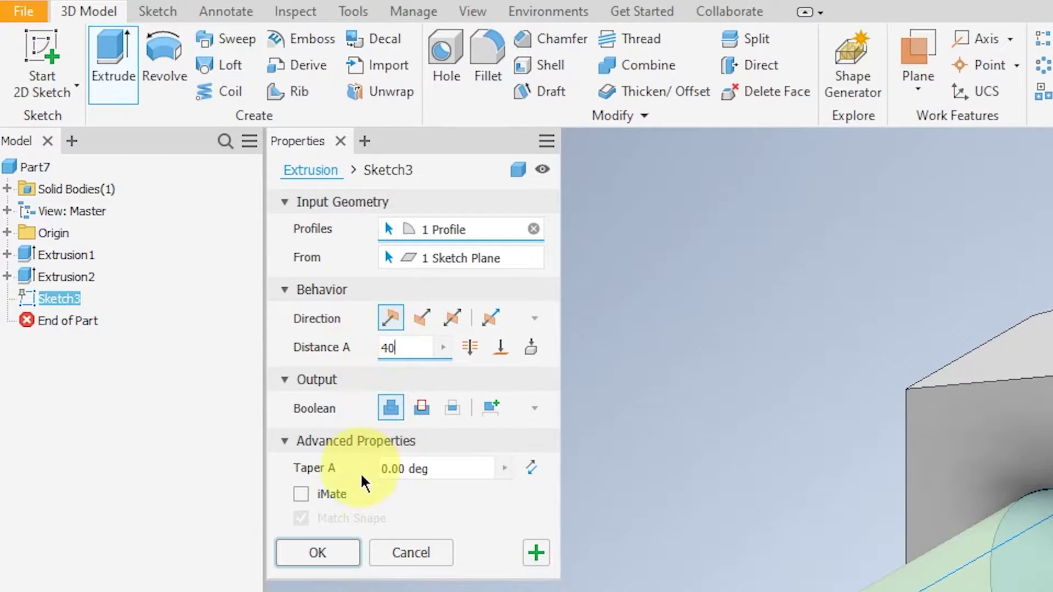
click(326, 549)
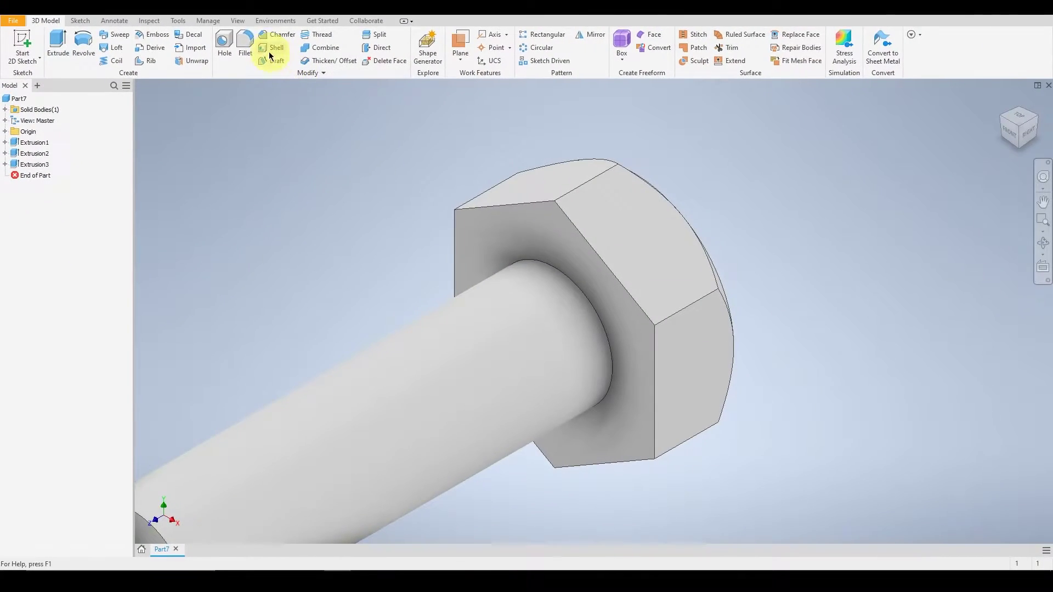
- Fillet the circular edge where the shank meets the head with a 1 mm radius
click(256, 49)
click(240, 134)
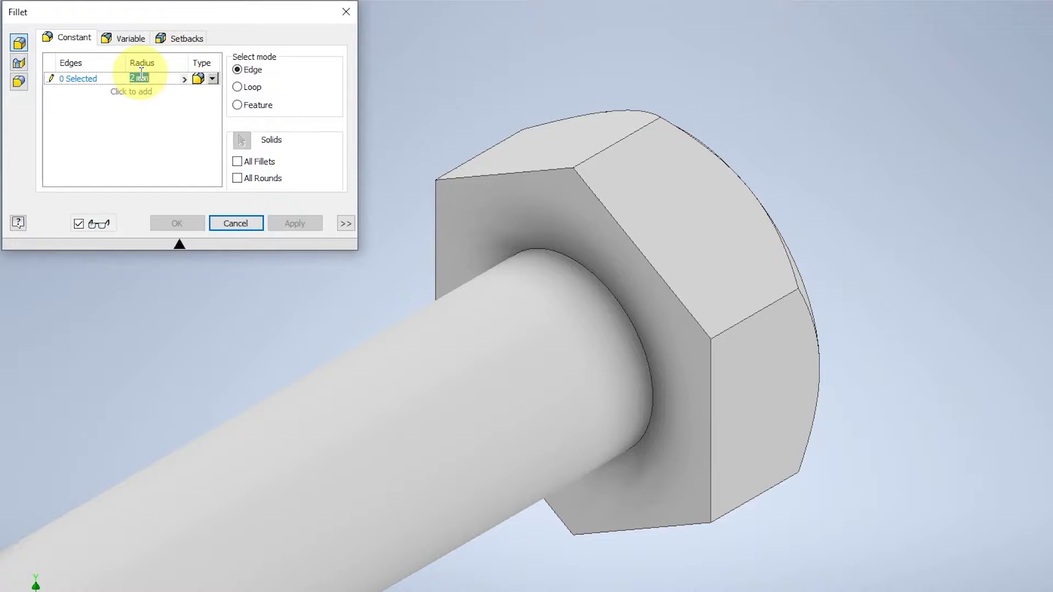
text(1)
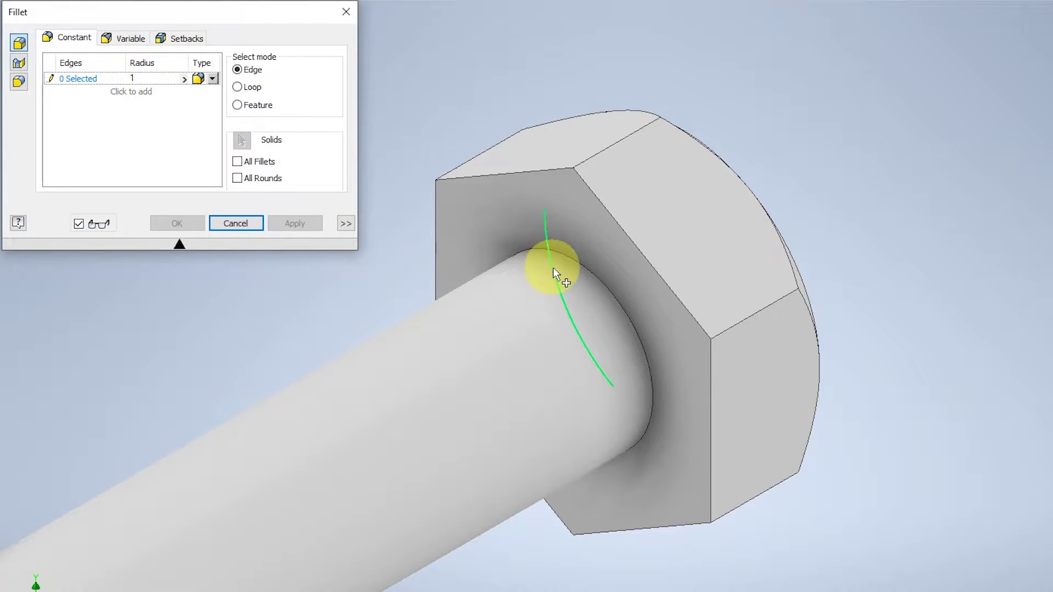
click(565, 259)
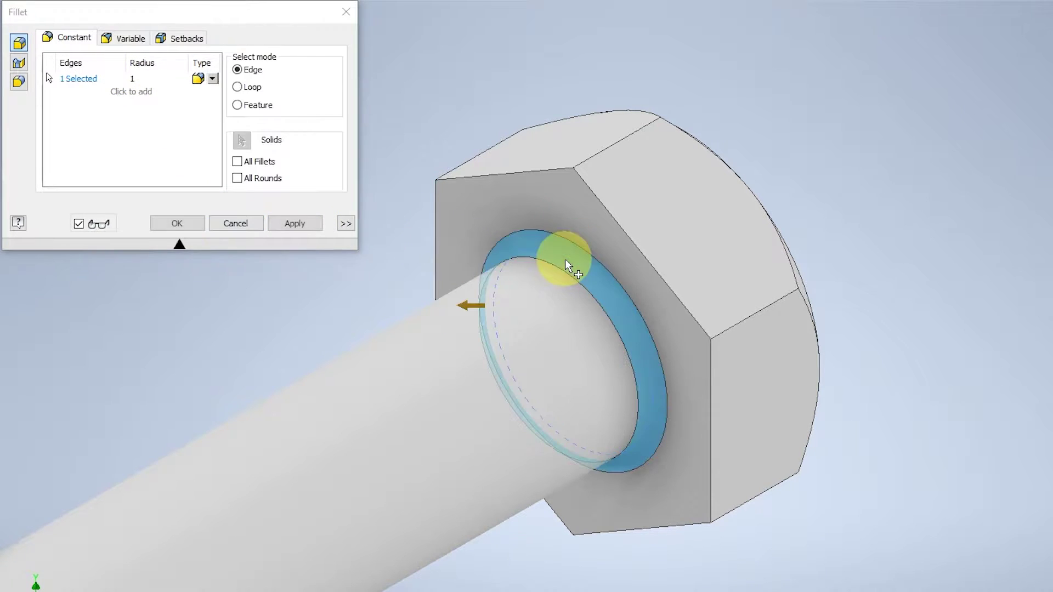
click(182, 223)
- Chamfer the circular edge at the free end of the shank with a 1 mm distance
click(278, 38)
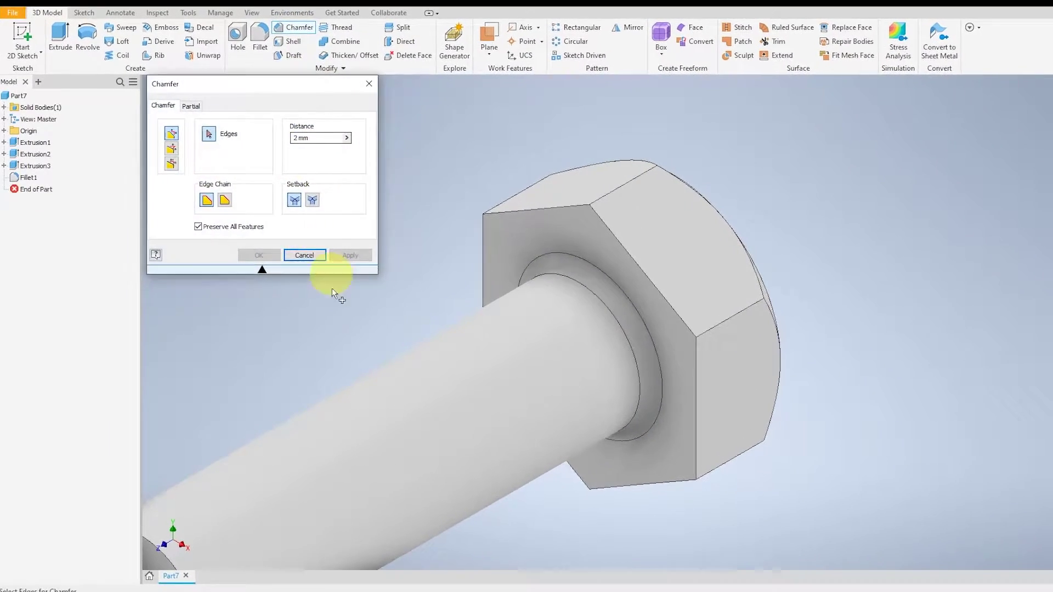
middle_drag(332, 292, 645, 226)
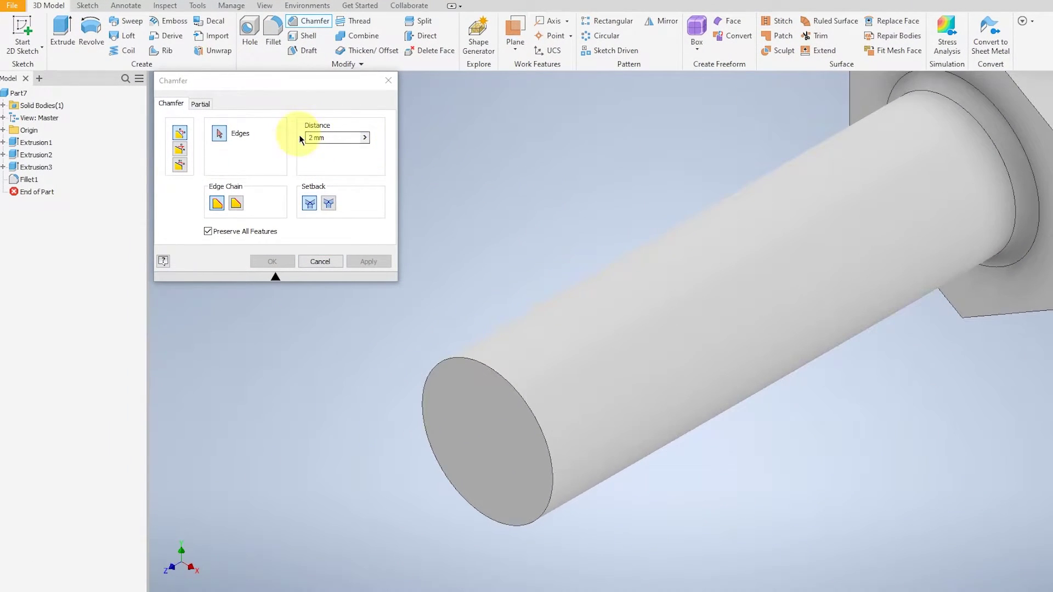
click(309, 138)
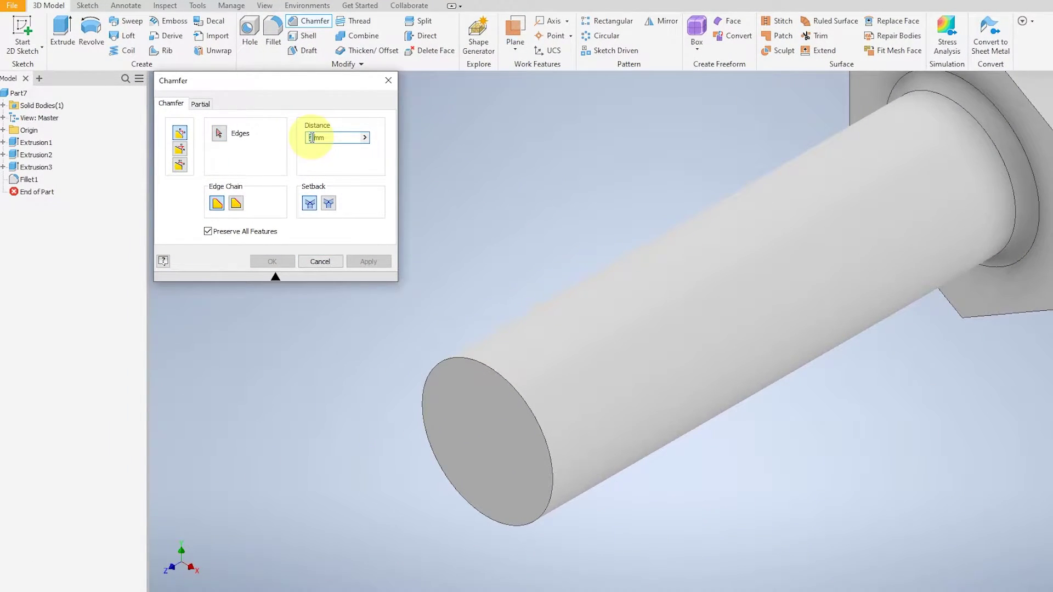
text(1)
click(510, 380)
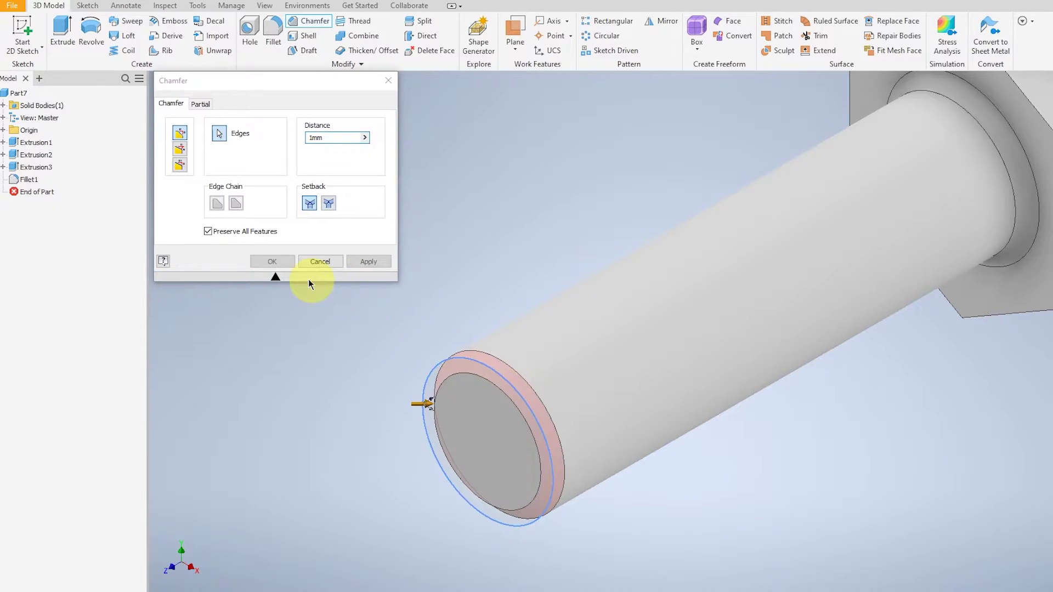
click(272, 261)
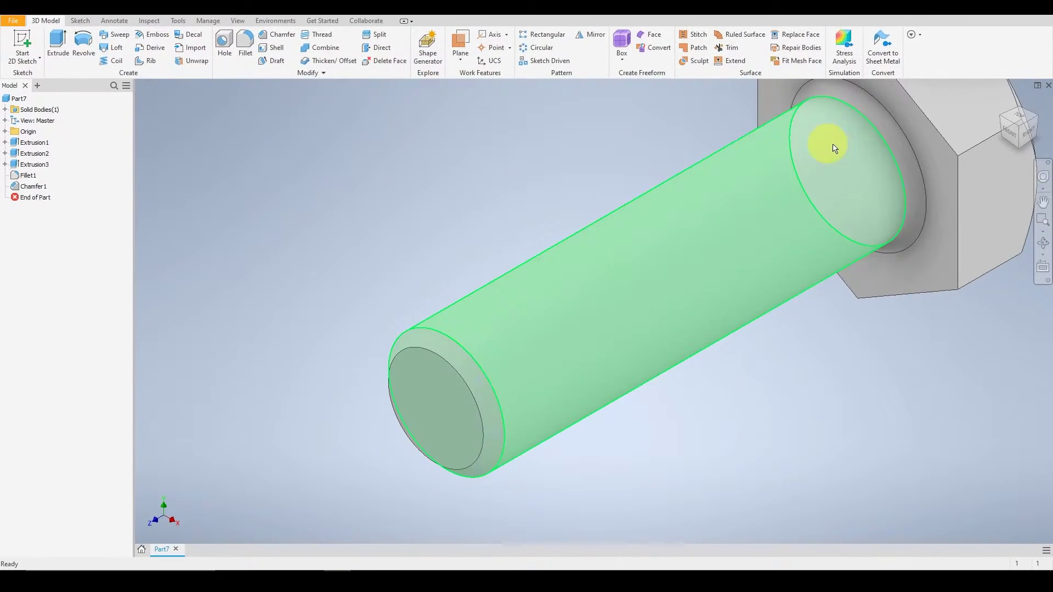
- Start a new 2D sketch on the YZ origin plane
click(1004, 98)
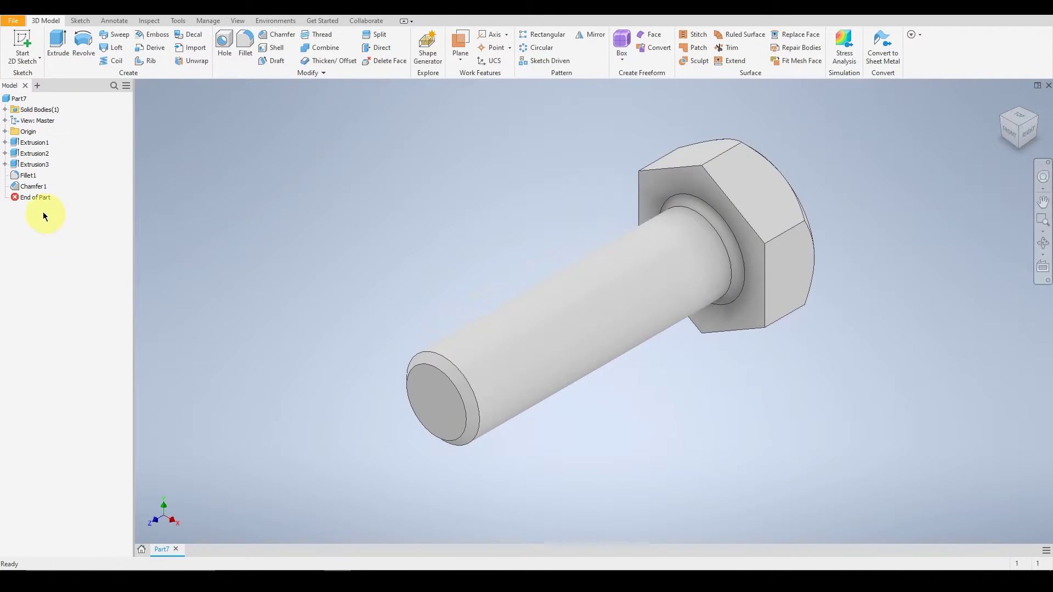
click(23, 47)
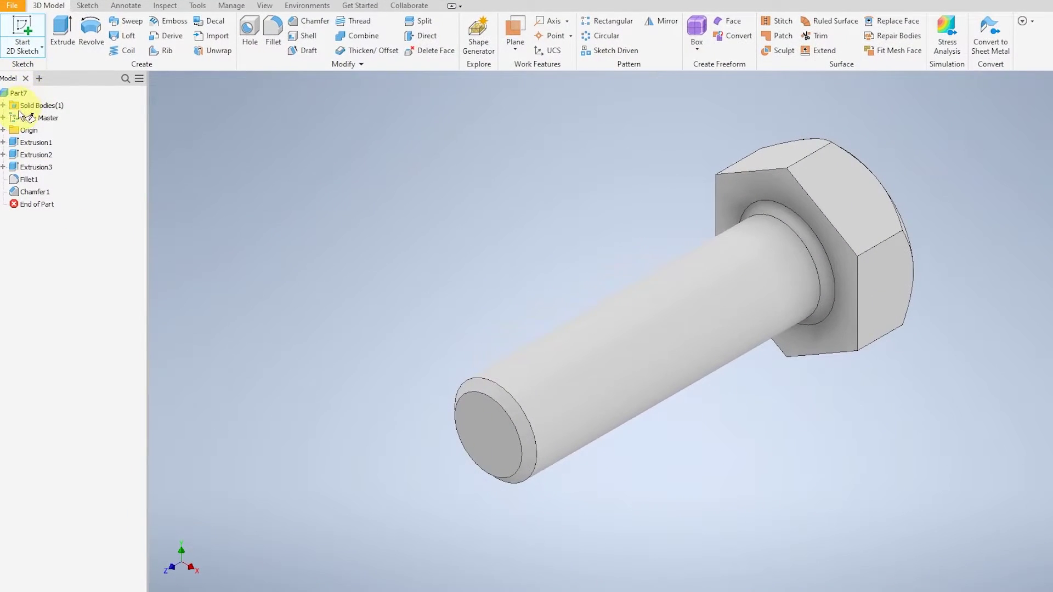
click(4, 130)
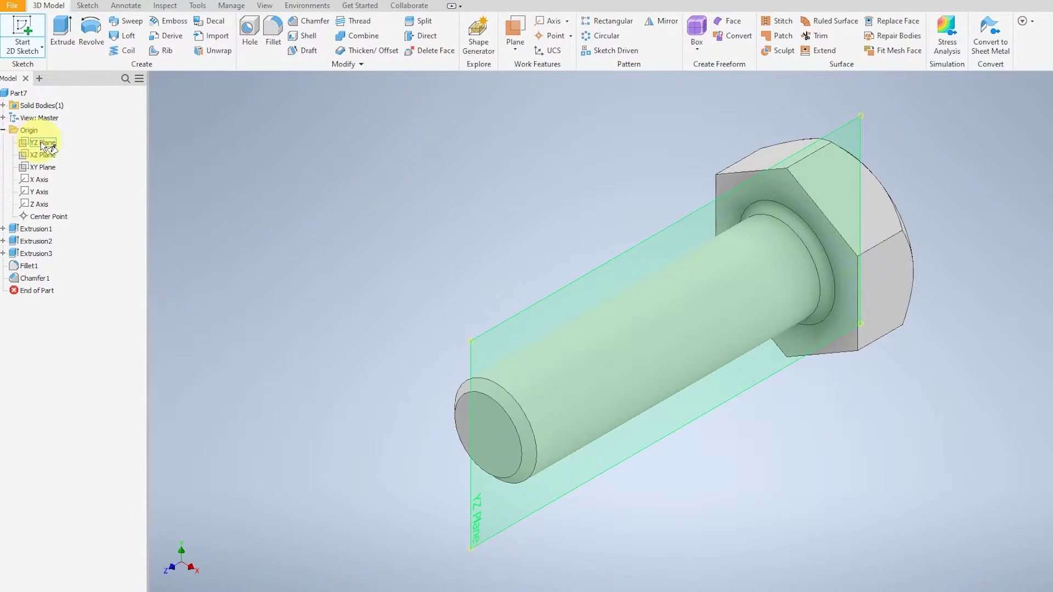
click(43, 143)
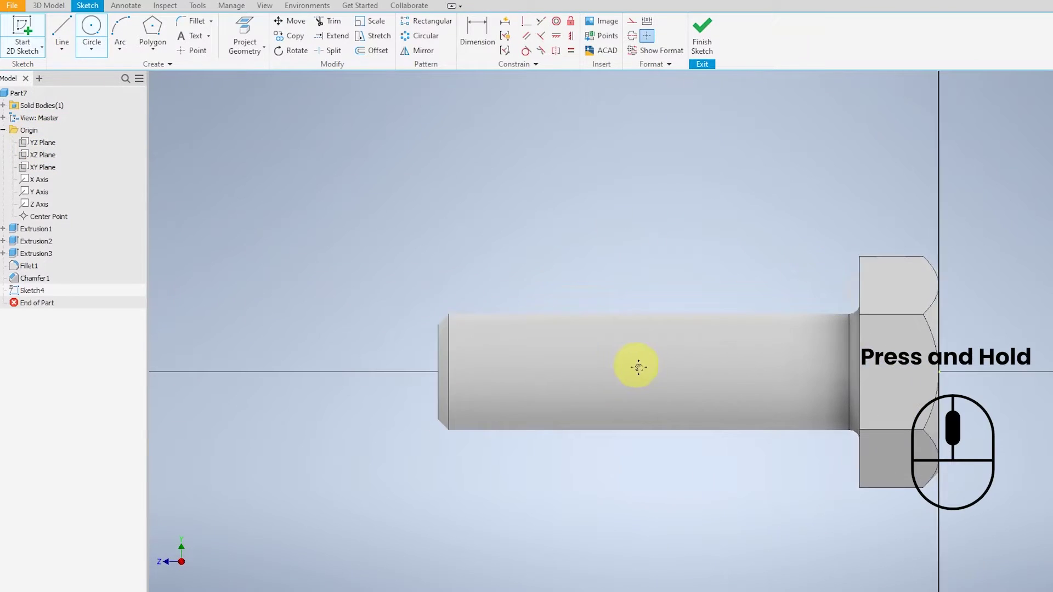
middle_drag(639, 367, 653, 368)
- Sketch a closed downward-pointing triangle beyond the shank's chamfered end, with a flat upper edge and a shank-side edge about 3.2 mm long
click(92, 28)
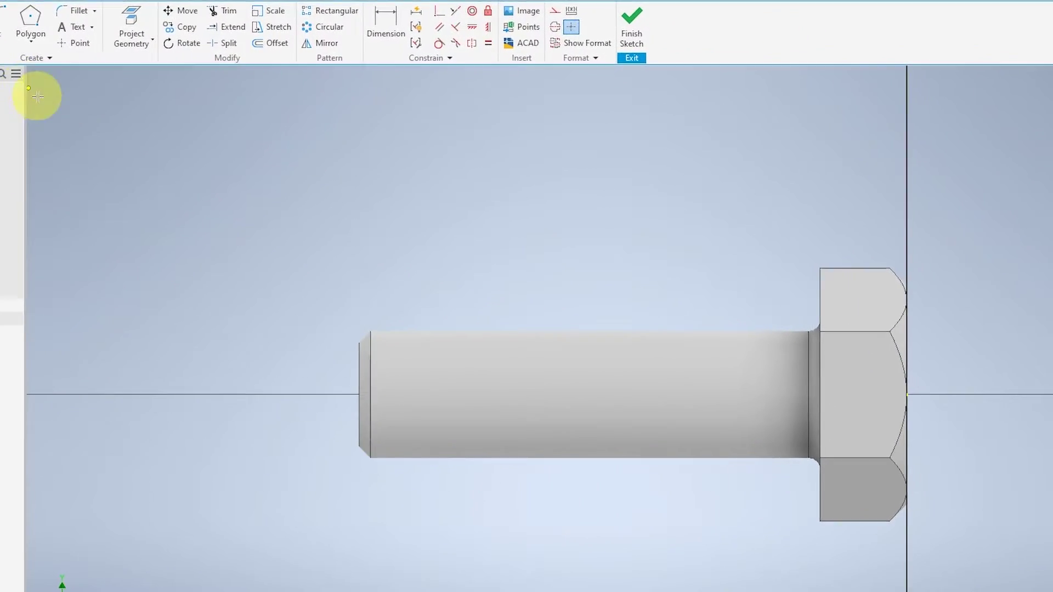
click(274, 314)
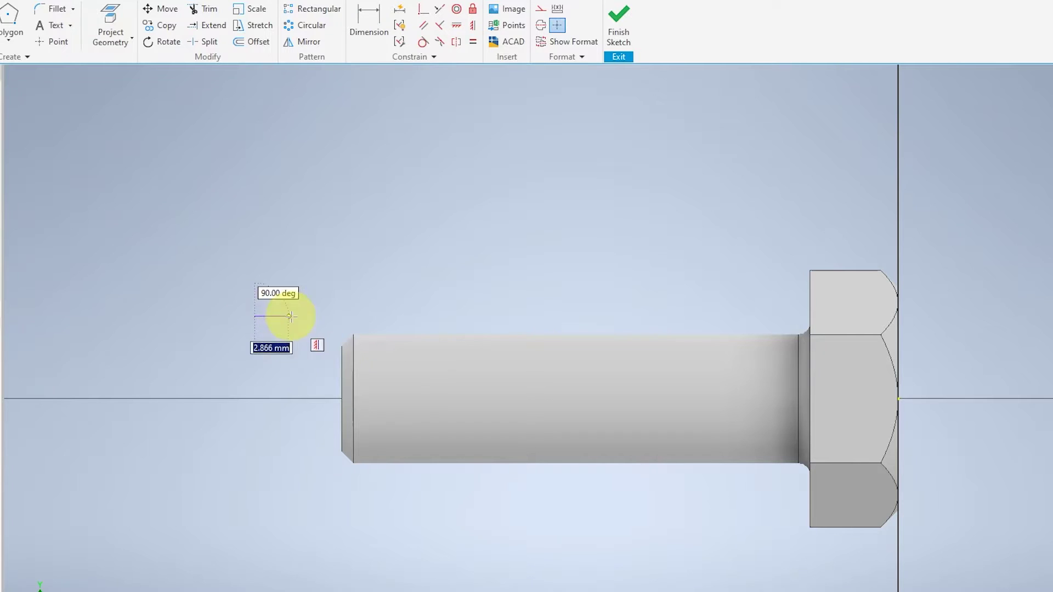
click(297, 317)
scroll(284, 329, up, 5)
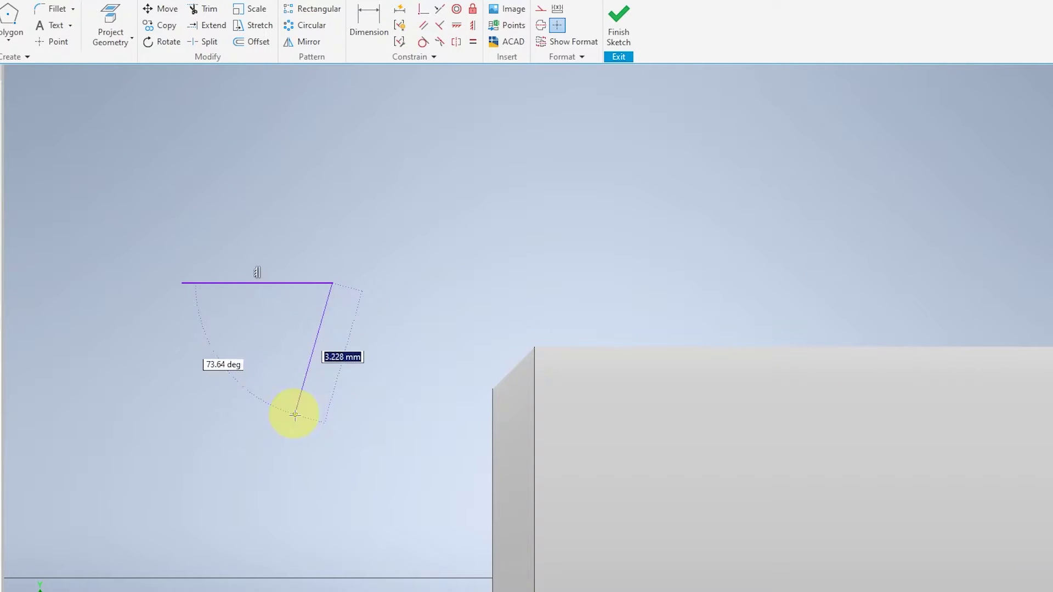
click(295, 415)
click(182, 283)
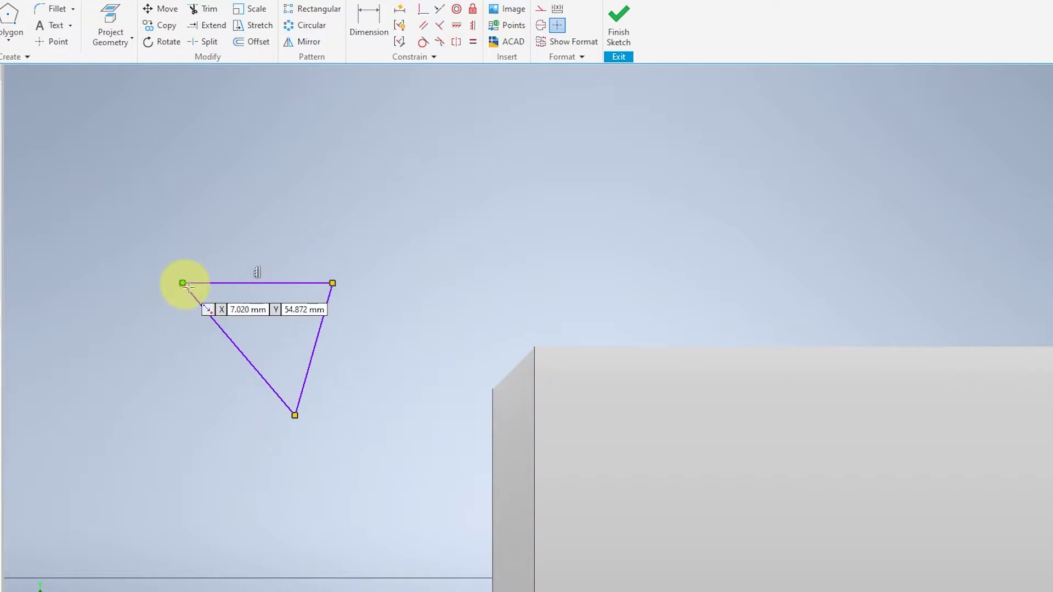
- Draw a line from the triangle's apex to the midpoint of its upper edge and apply a Horizontal constraint to it
click(293, 414)
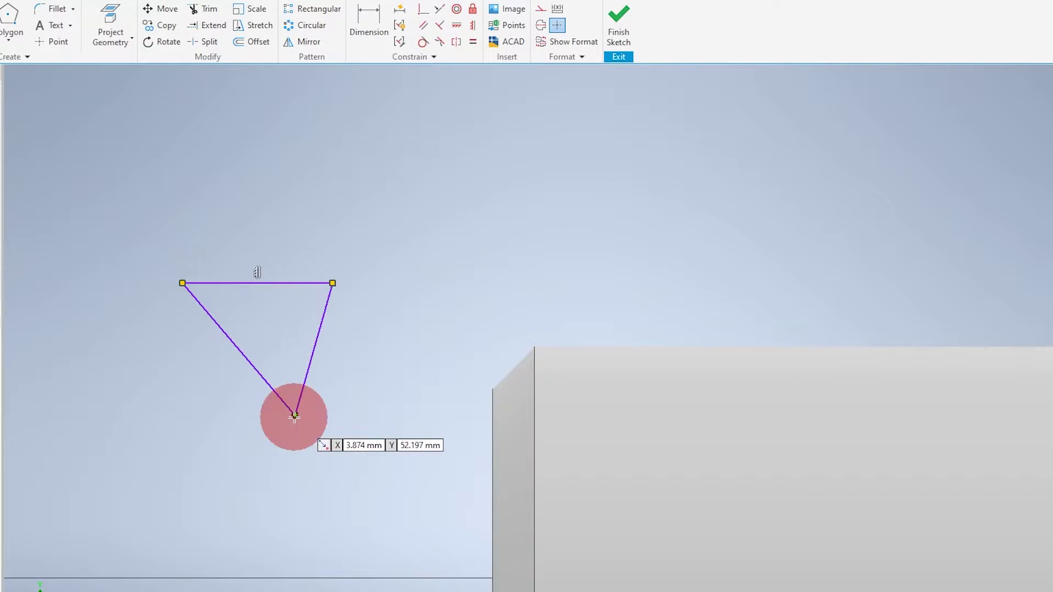
click(258, 282)
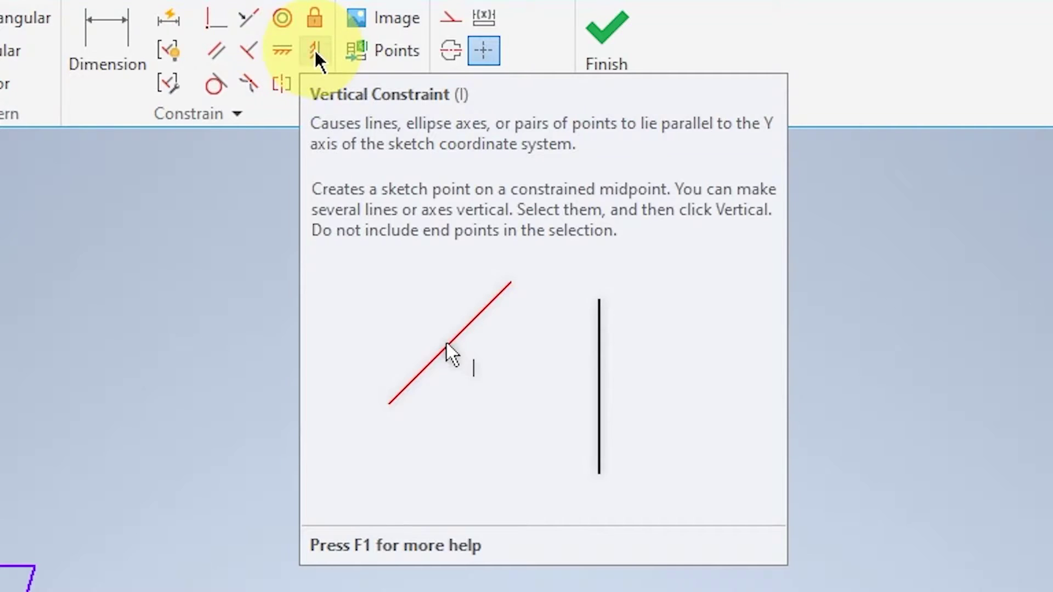
click(282, 50)
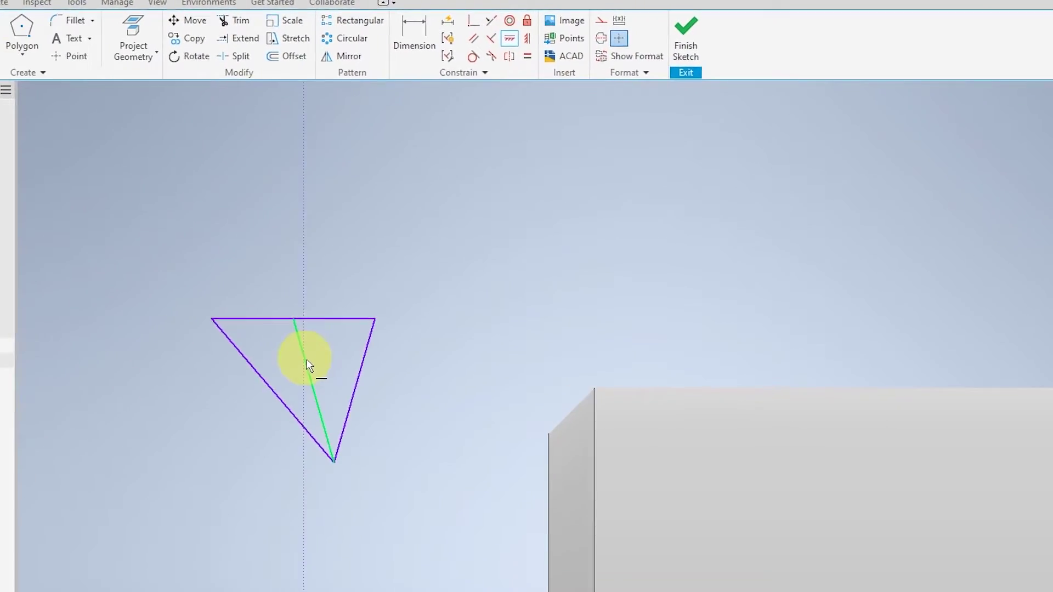
click(141, 472)
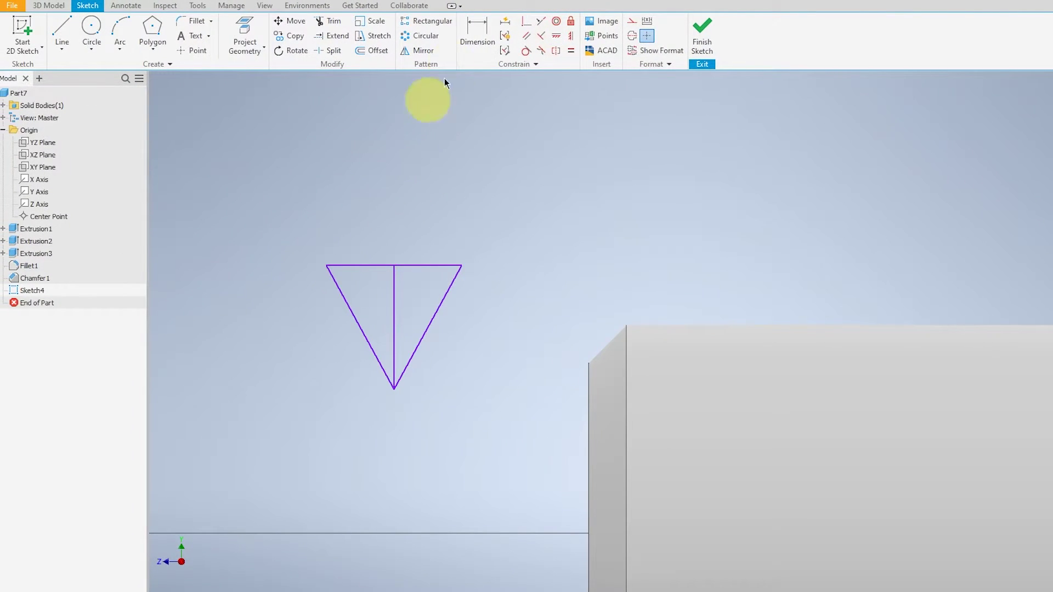
- Dimension the angle between the triangle's two slanted sides as 60 degrees
click(476, 32)
click(364, 334)
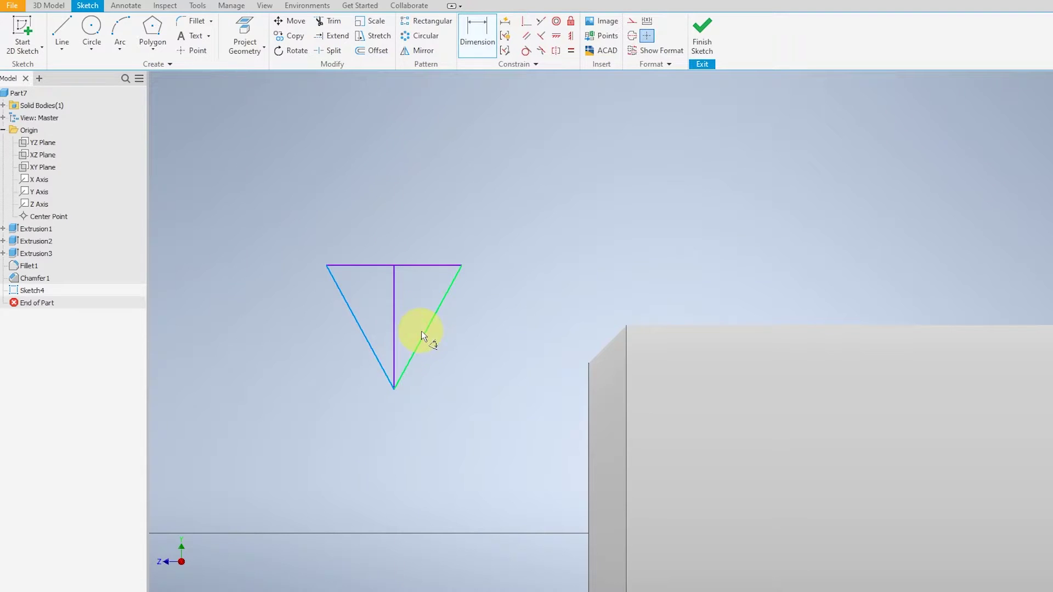
click(422, 333)
click(390, 196)
text(60)
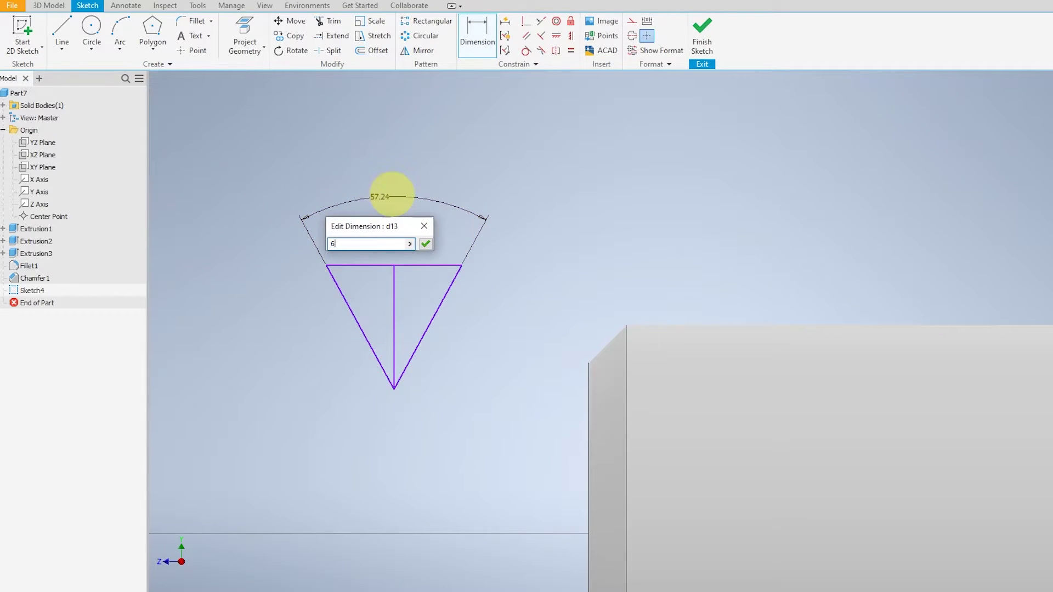
key(Return)
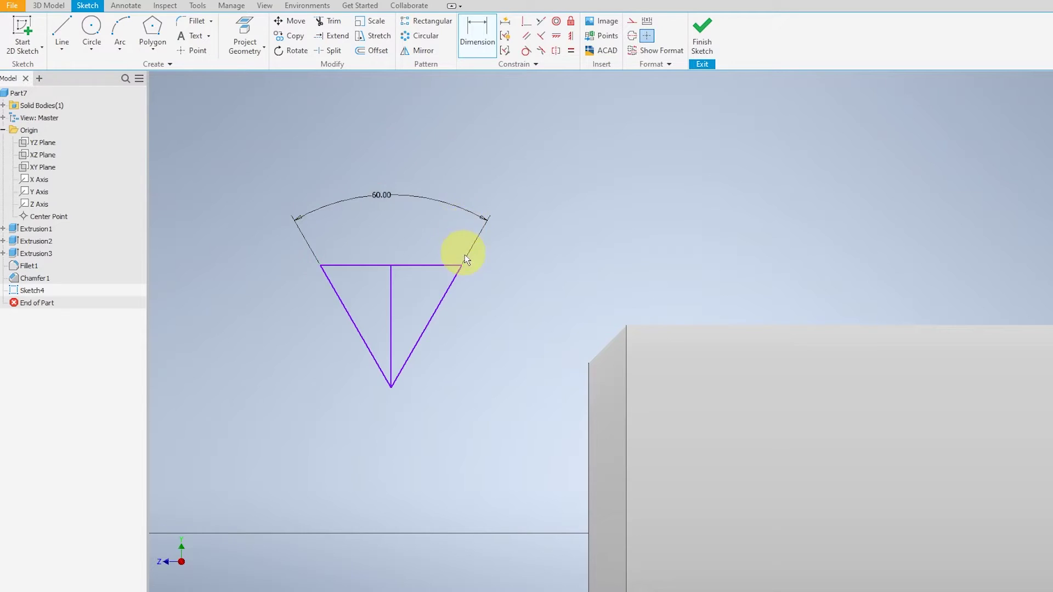
- Dimension the axial distance from the triangle's nearest upper corner to the start of the shank's full diameter as 2 mm
click(626, 329)
click(545, 159)
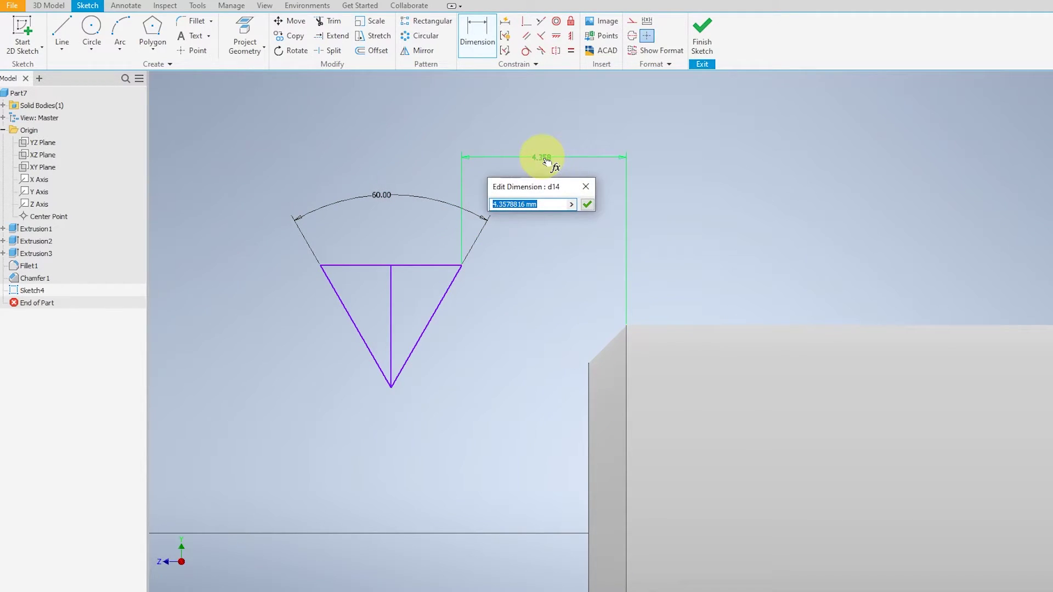
text(2)
key(Return)
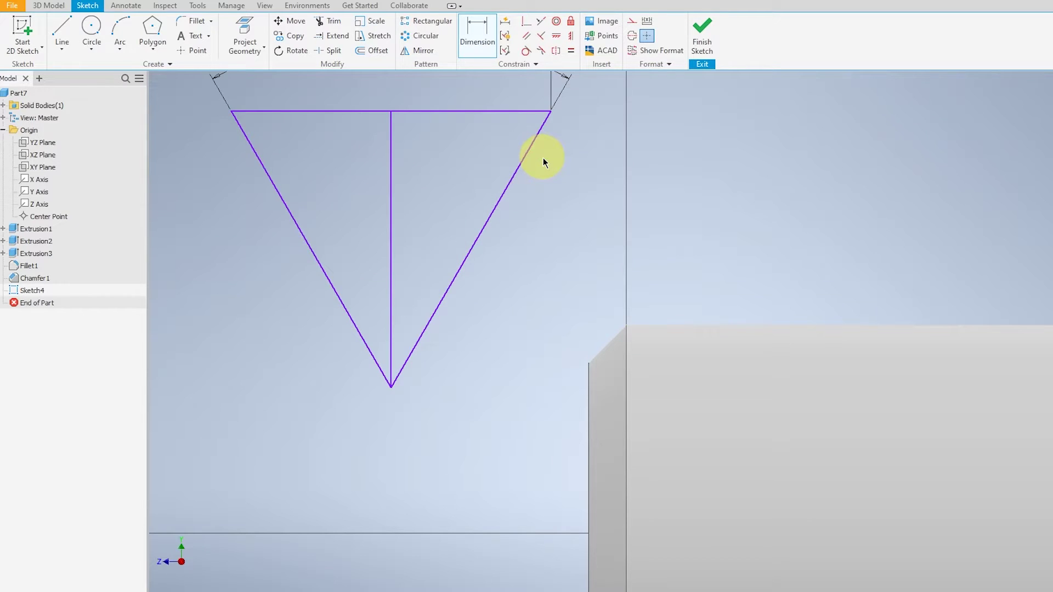
- Align the triangle's upper edge with the shank's outer surface using a 0 mm radial dimension to the chamfer corner
middle_drag(702, 181, 666, 350)
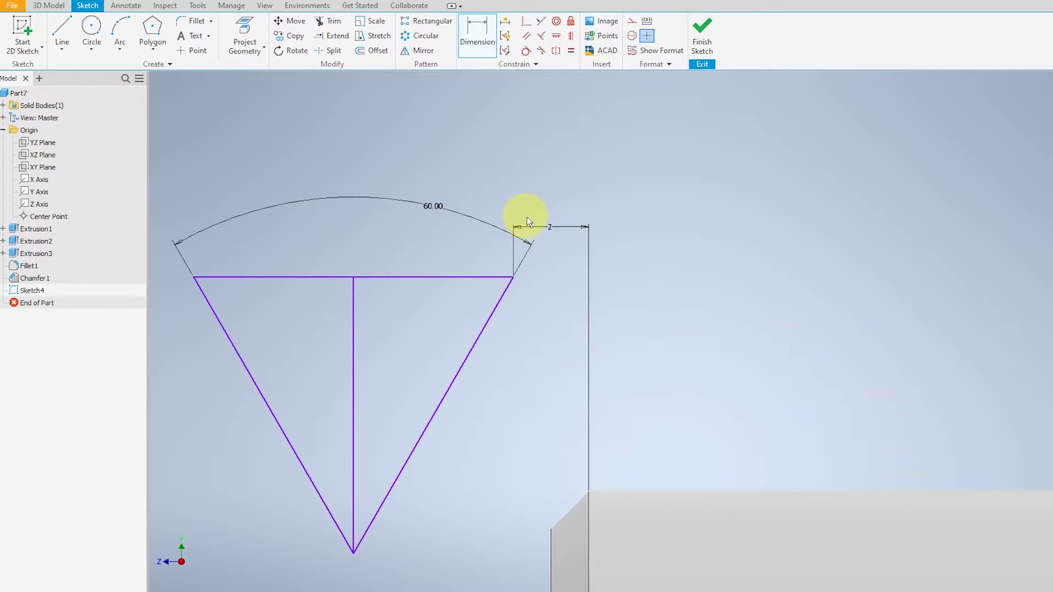
click(588, 493)
click(684, 336)
text(0)
key(Return)
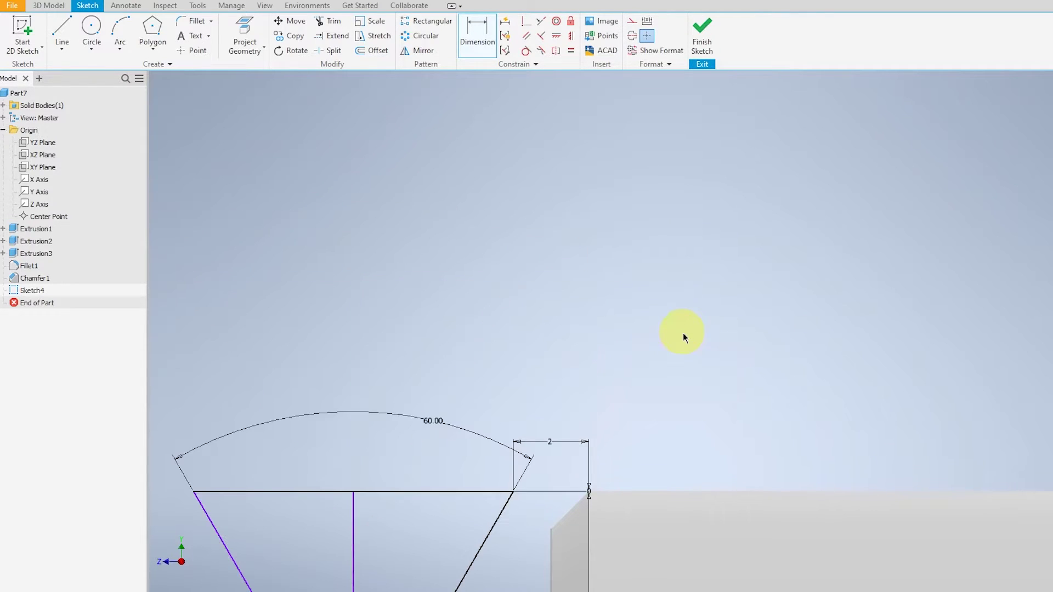
- Dimension the length of the triangle's upper edge as 1.75 mm
middle_drag(510, 546, 679, 369)
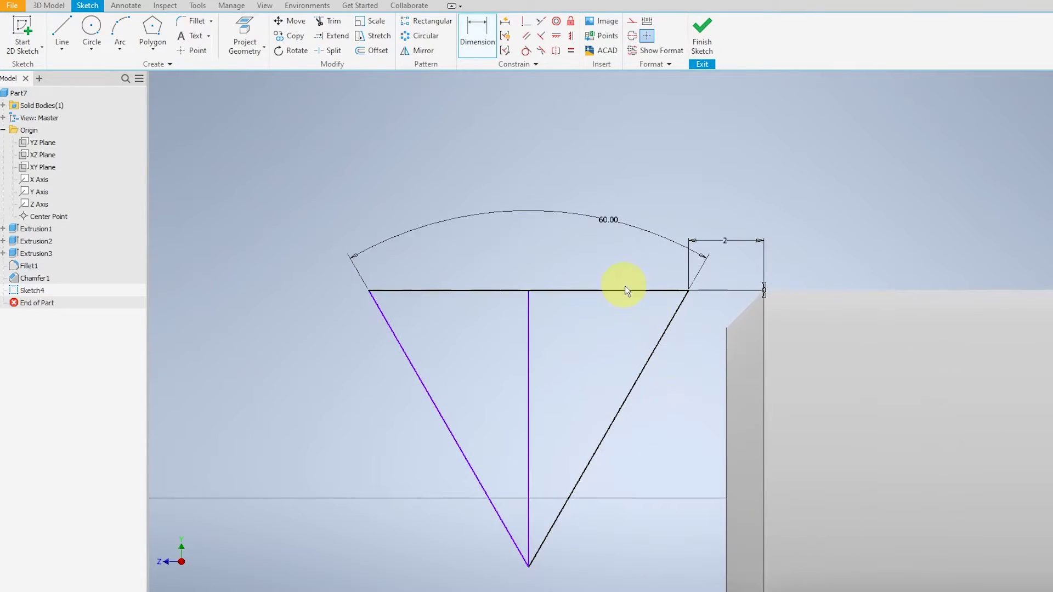
click(621, 289)
click(546, 269)
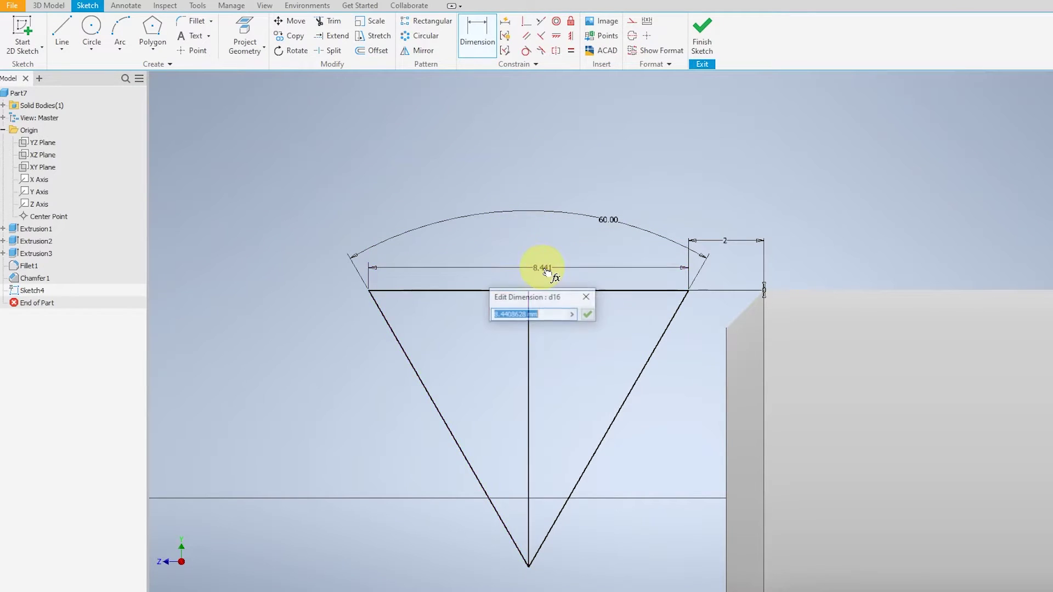
key(Return)
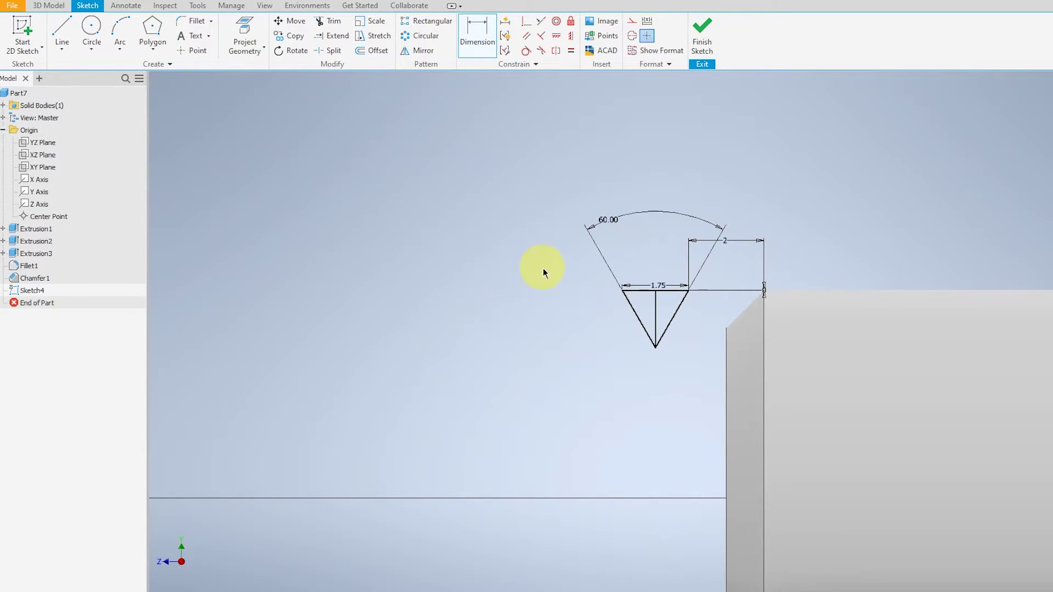
- Round the triangle's lower apex with a 0.25 mm sketch fillet between the two slanted sides
middle_drag(795, 312, 677, 349)
scroll(568, 357, up, 5)
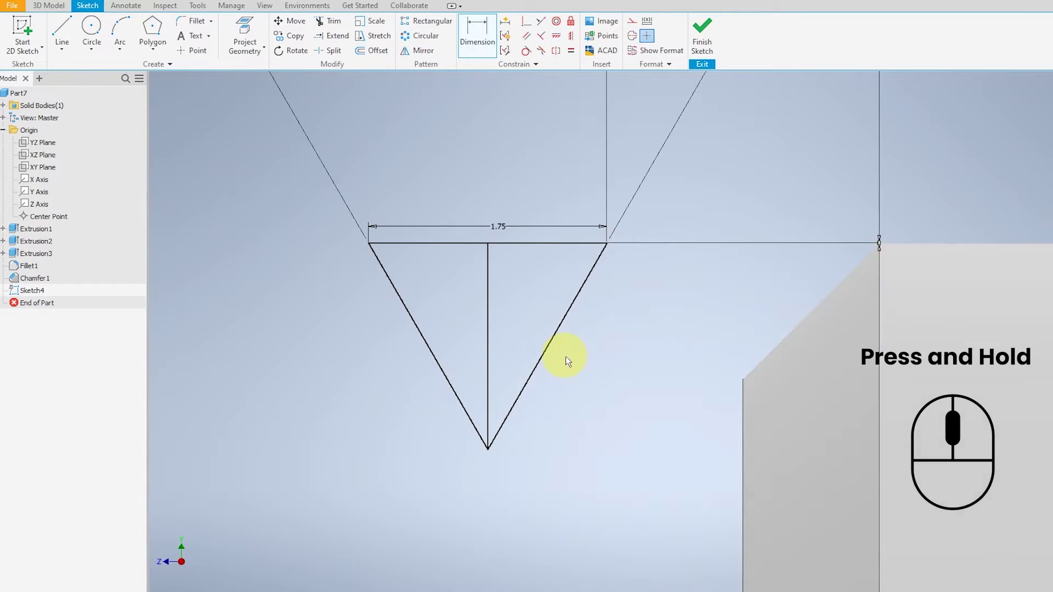
click(194, 25)
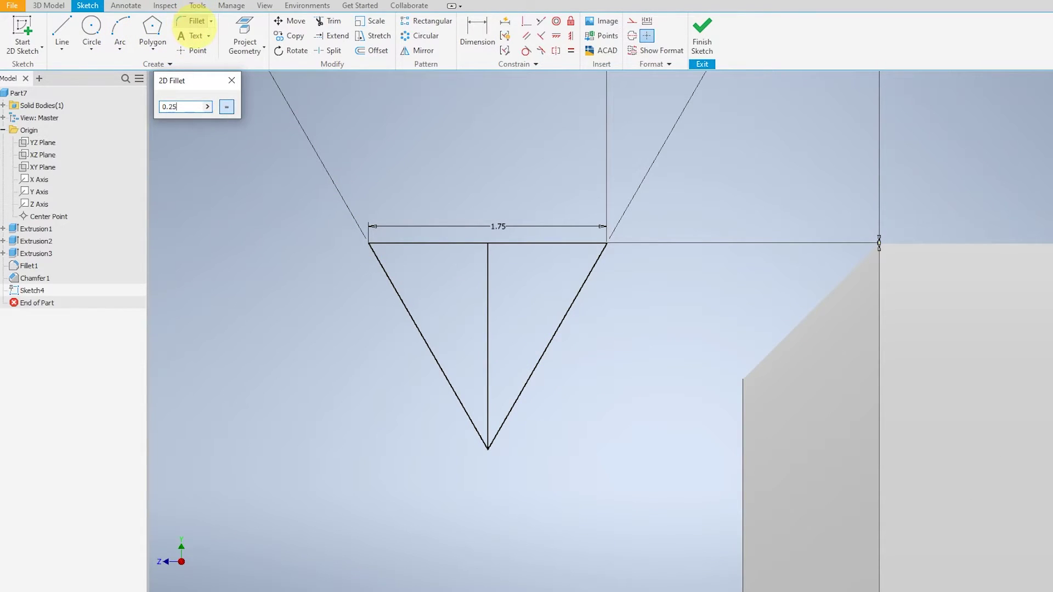
click(448, 380)
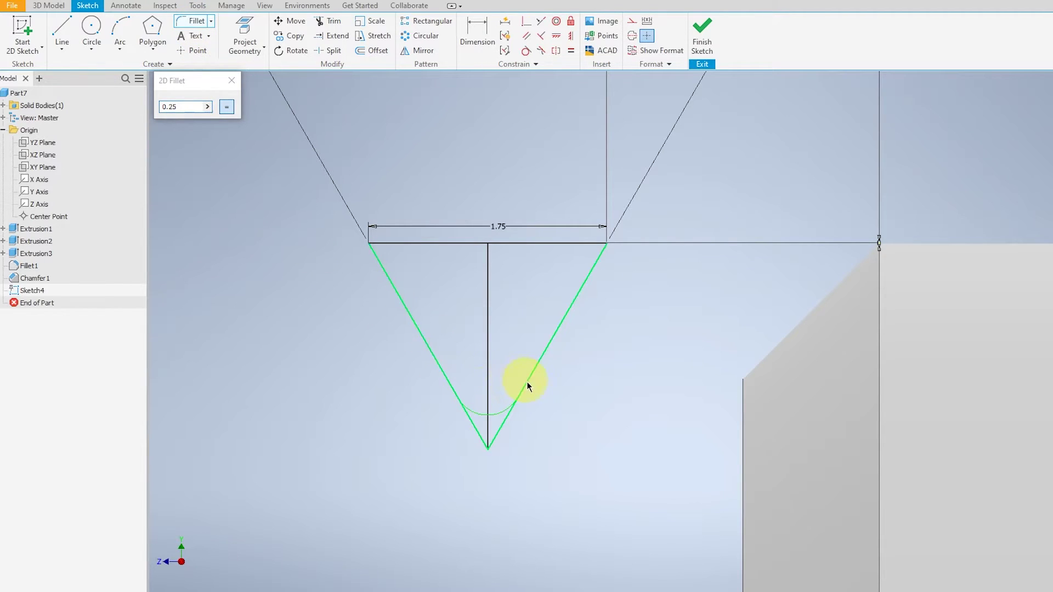
click(528, 384)
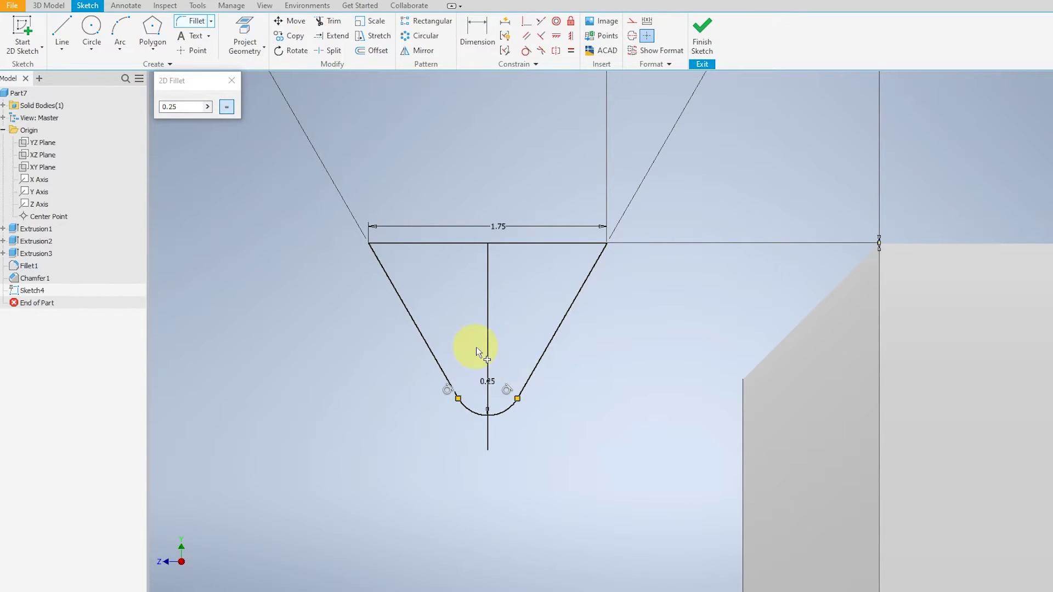
key(Escape)
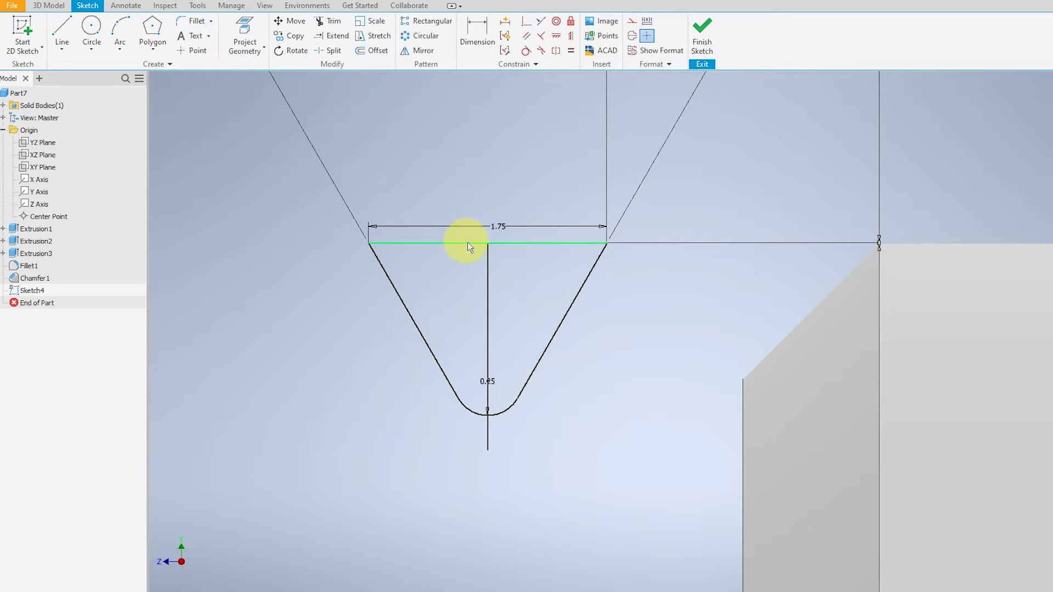
- Convert the thread profile's vertical center line to construction geometry and finish the sketch
right_click(488, 282)
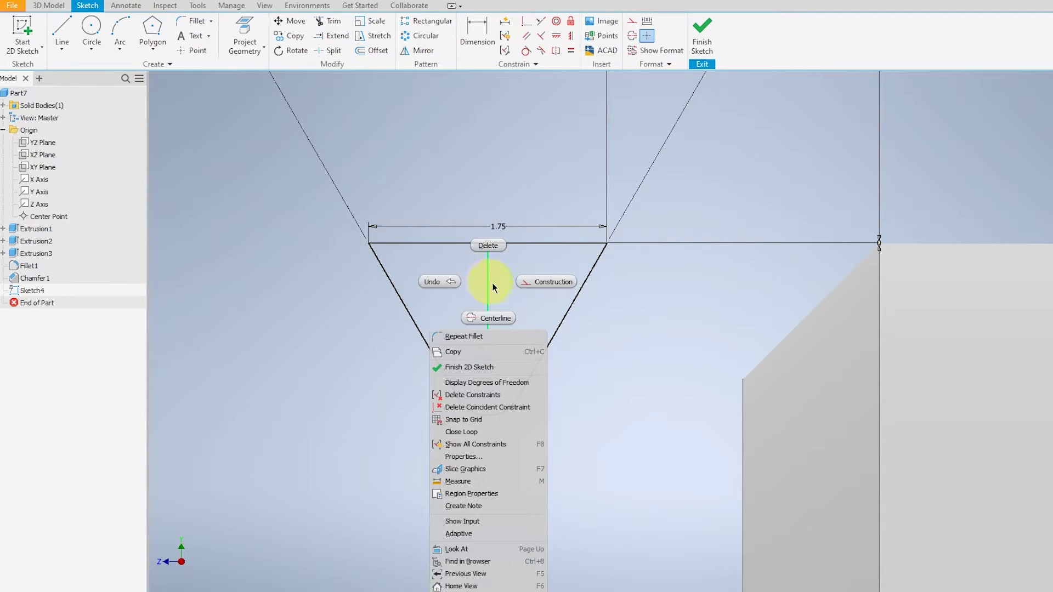
click(555, 282)
scroll(558, 295, down, 3)
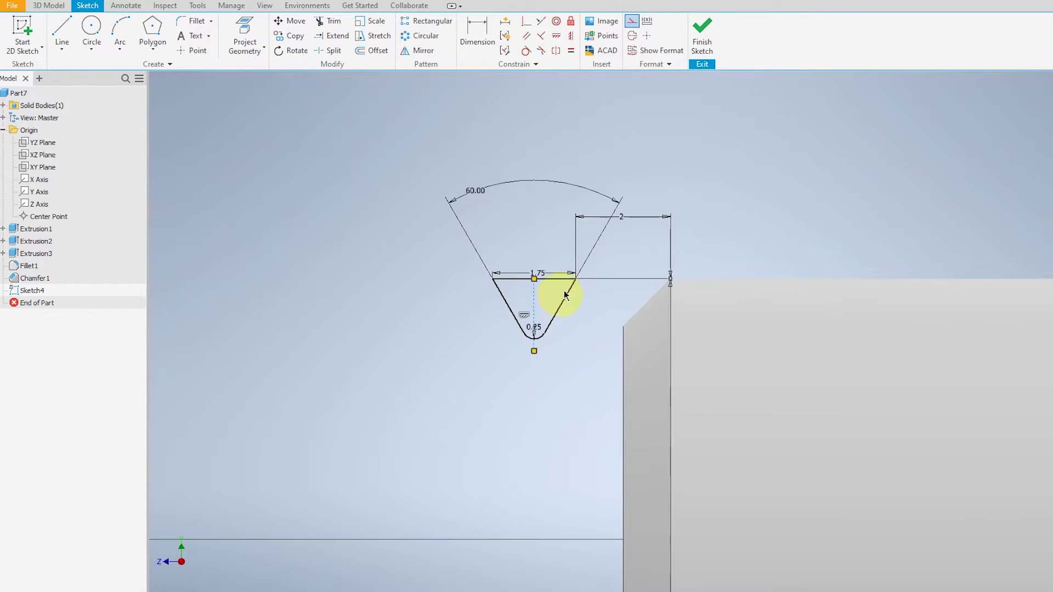
click(704, 44)
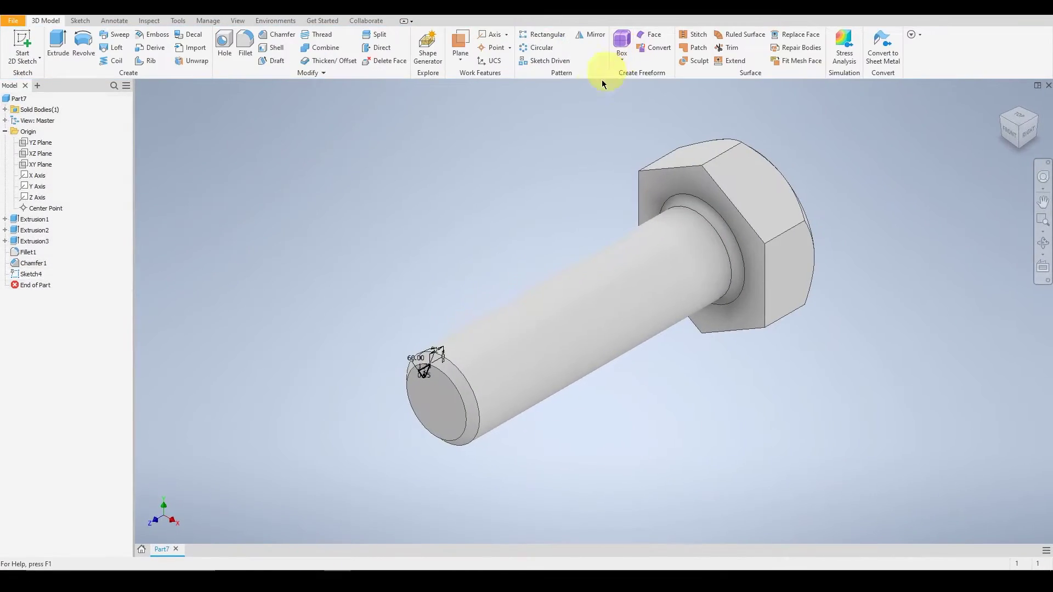
- Cut the thread into the shank by coiling the profile around the Z axis, direction reversed, with 1.75 mm pitch and 40 mm height
click(113, 61)
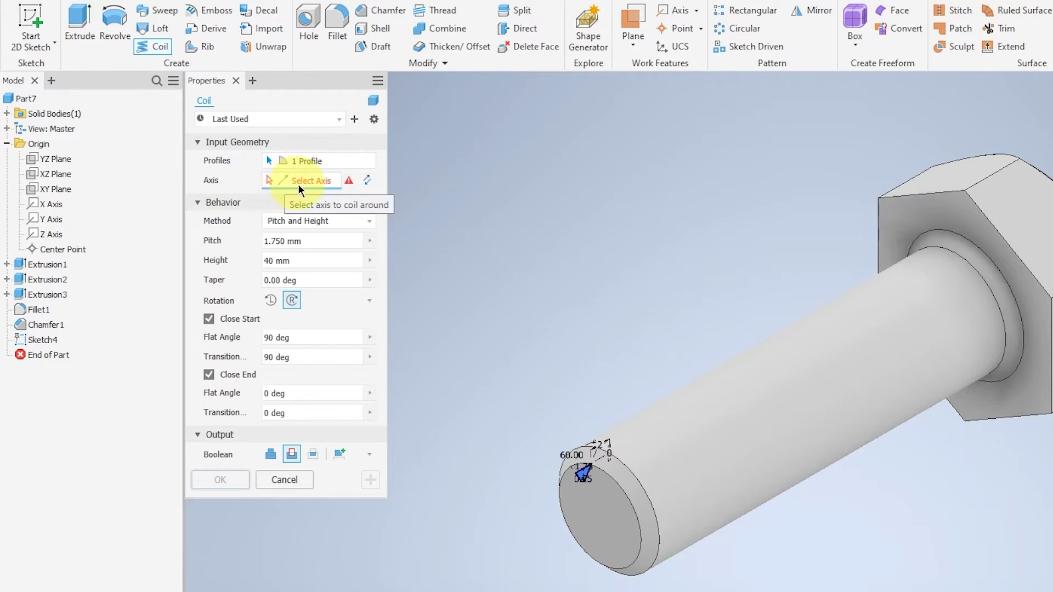
click(52, 236)
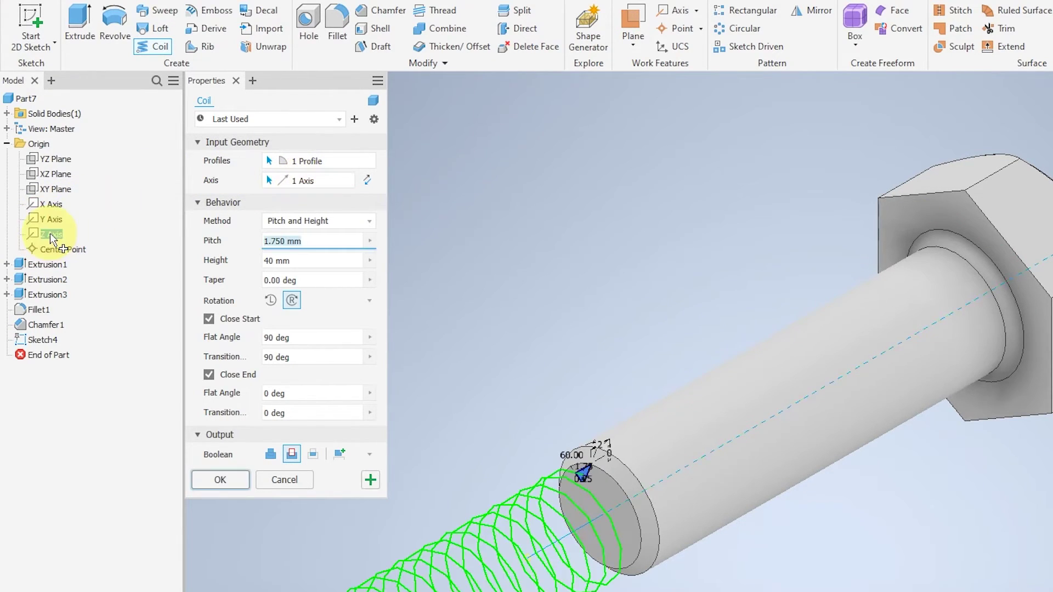
click(367, 181)
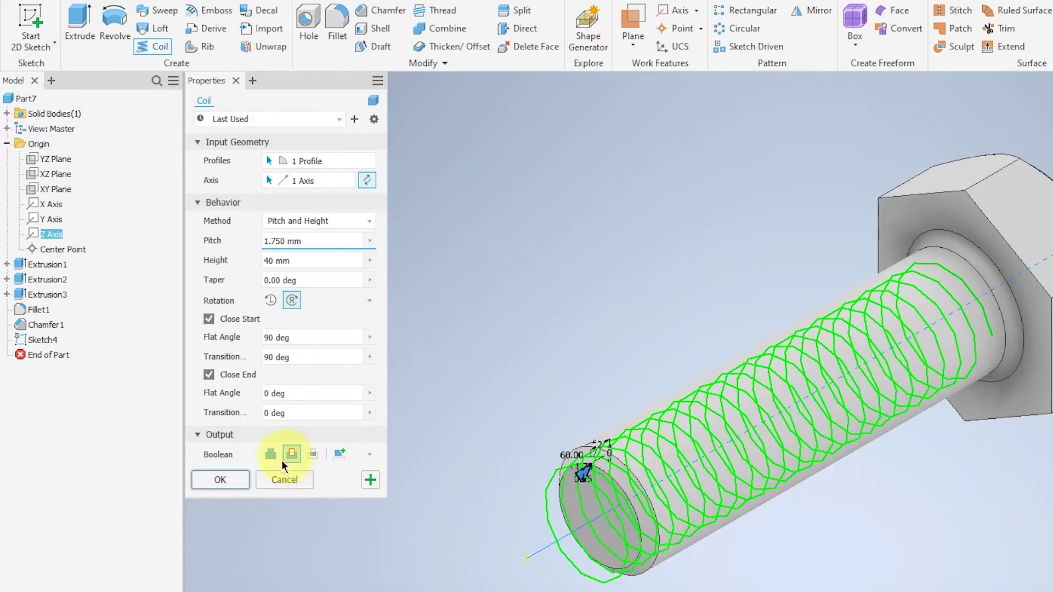
click(227, 479)
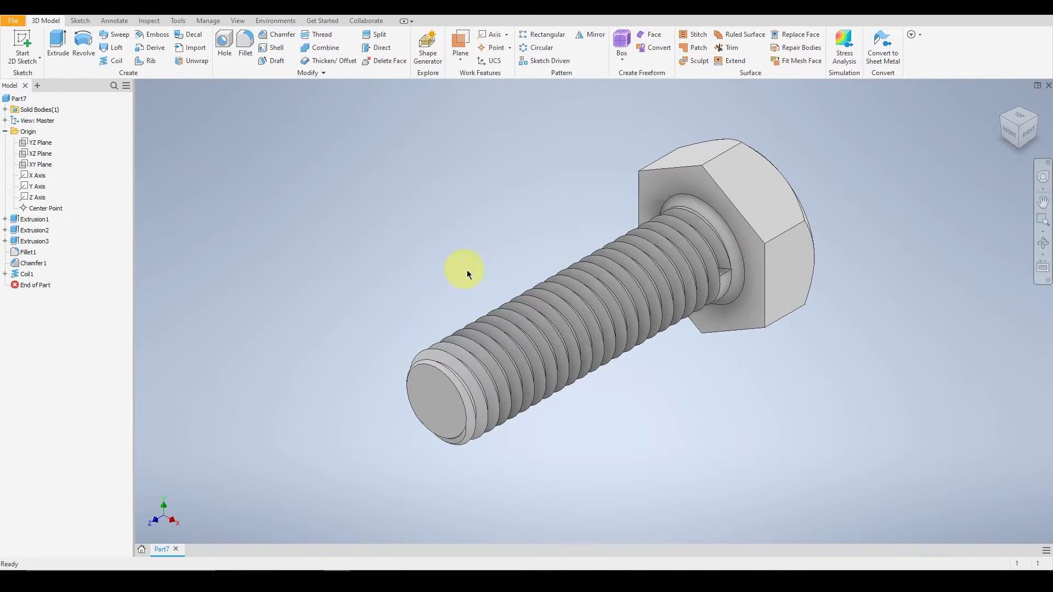
- Sketch on the flat end face of the thread groove beneath the bolt head, project that face's outline, and finish the sketch
middle_drag(724, 258, 623, 313)
scroll(611, 311, up, 4)
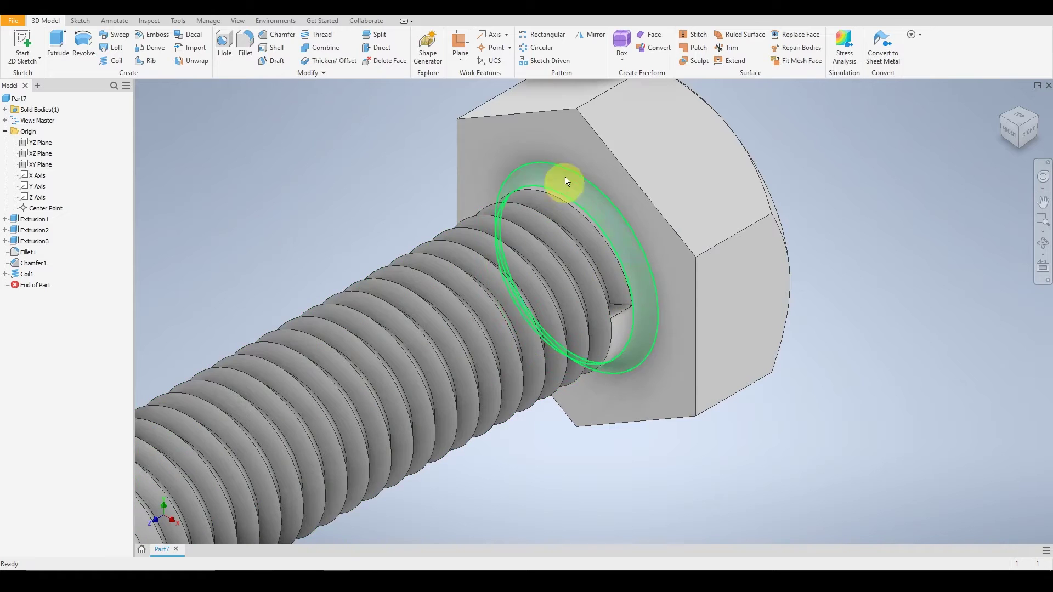
click(81, 21)
click(23, 44)
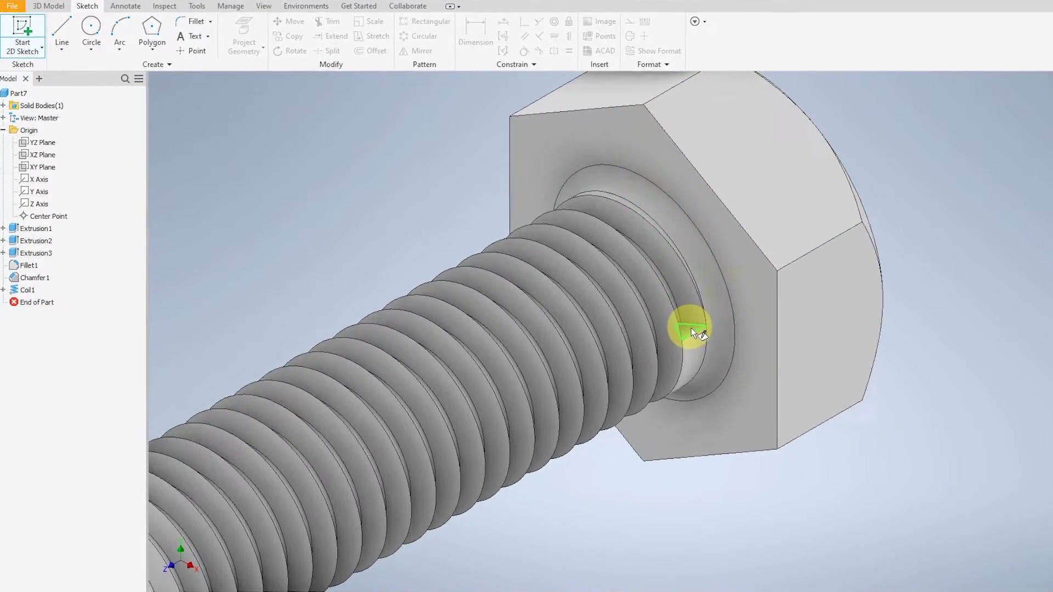
click(692, 329)
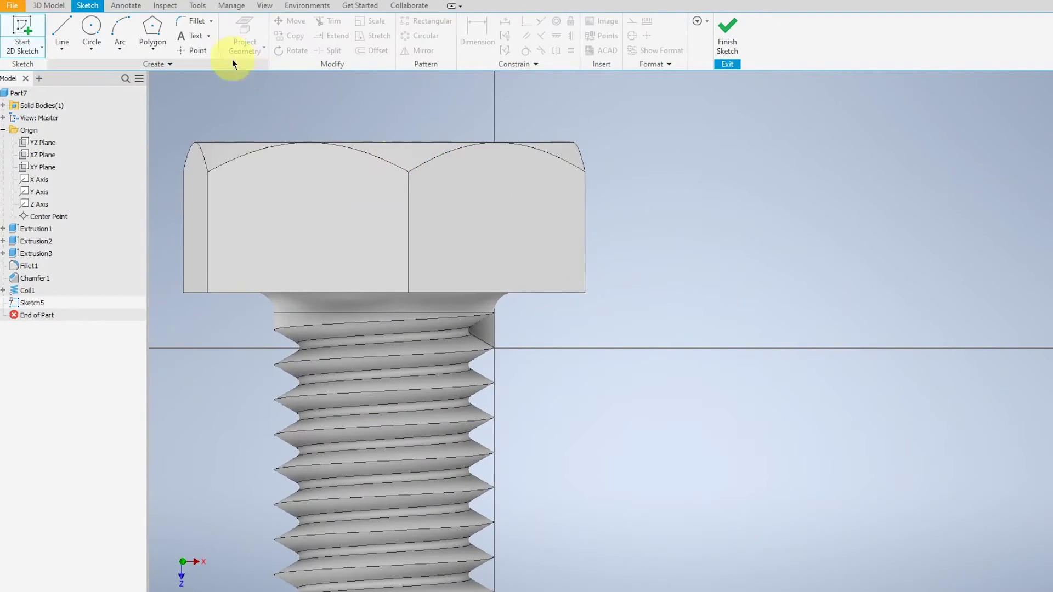
click(255, 30)
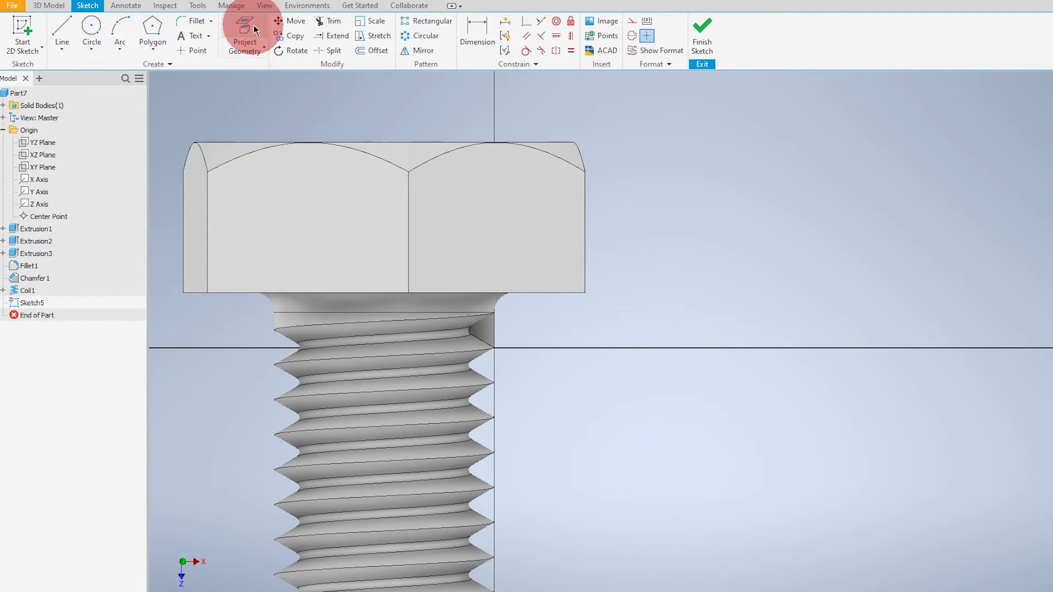
click(486, 331)
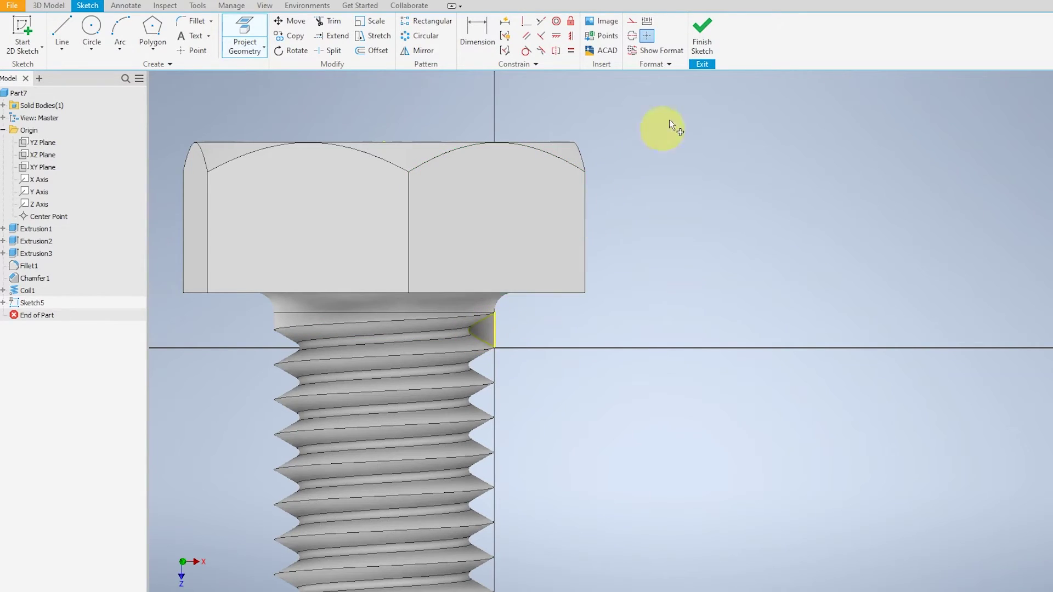
click(697, 44)
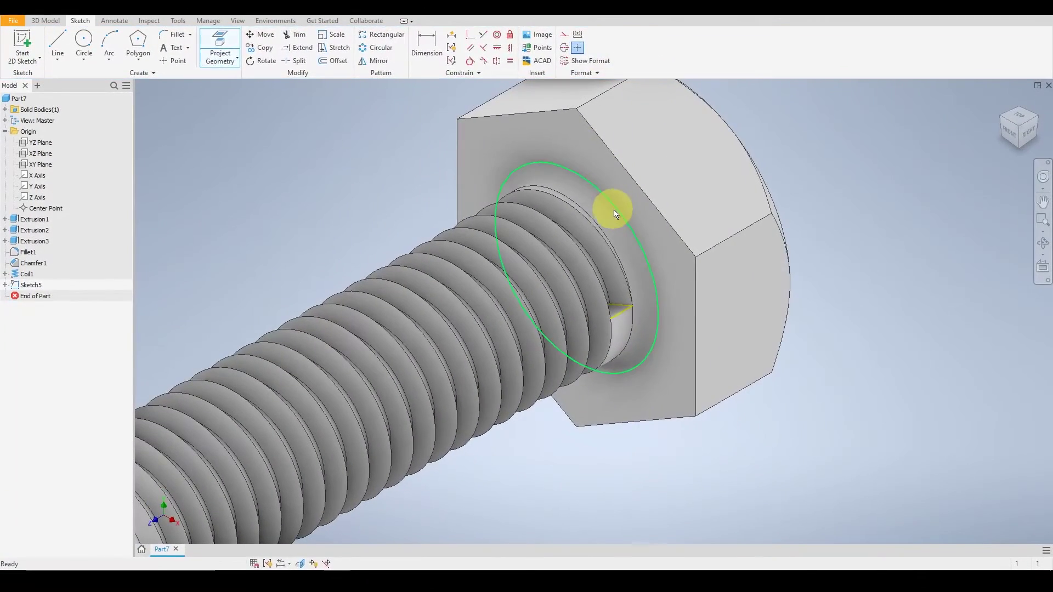
- Revolve the projected groove profile a full 360 degrees around the Z axis as a cut, with the direction flipped
click(46, 21)
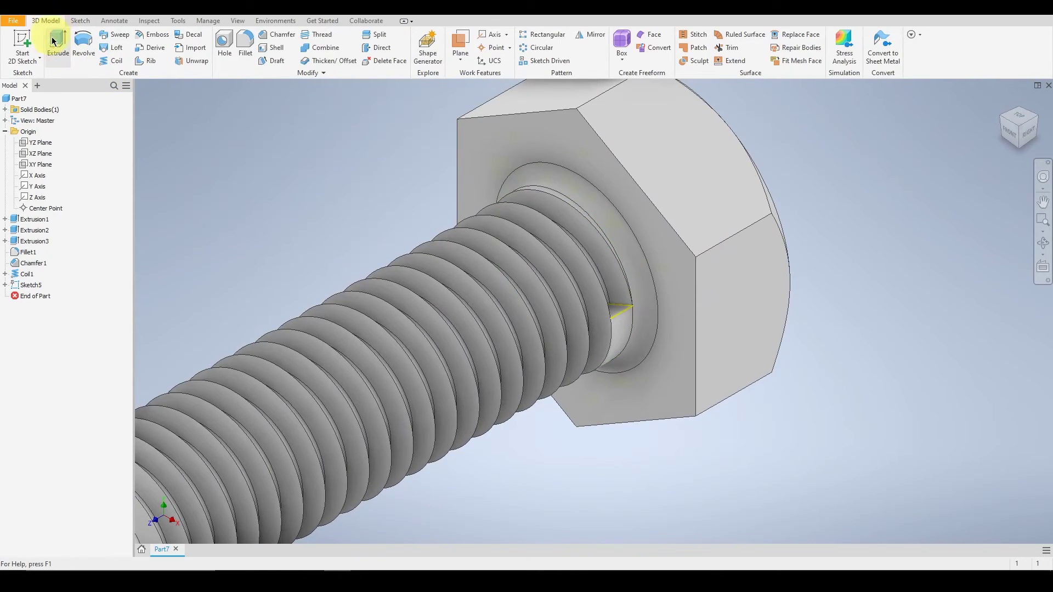
click(82, 39)
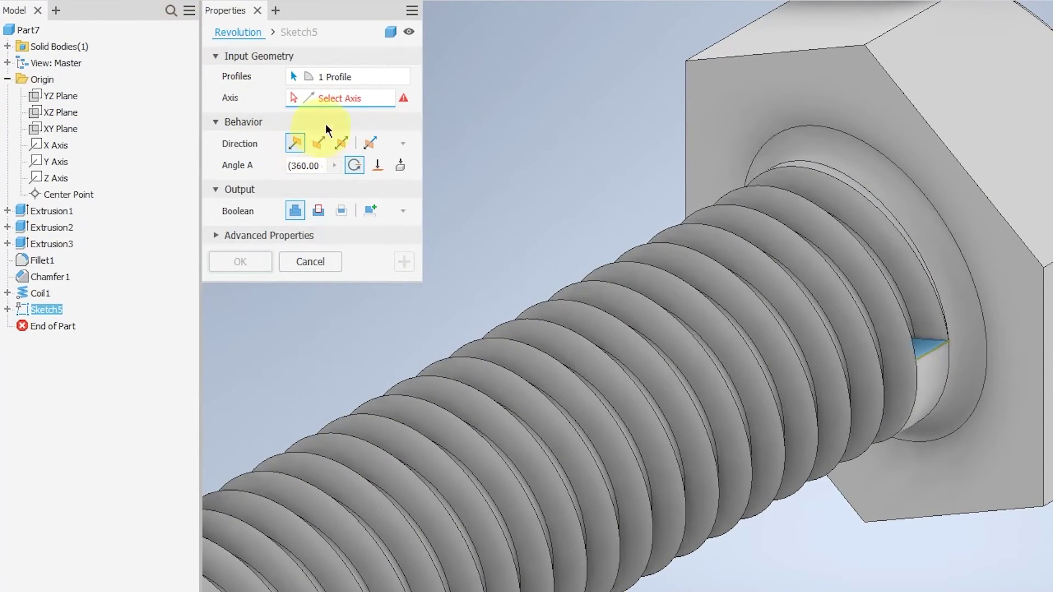
click(57, 180)
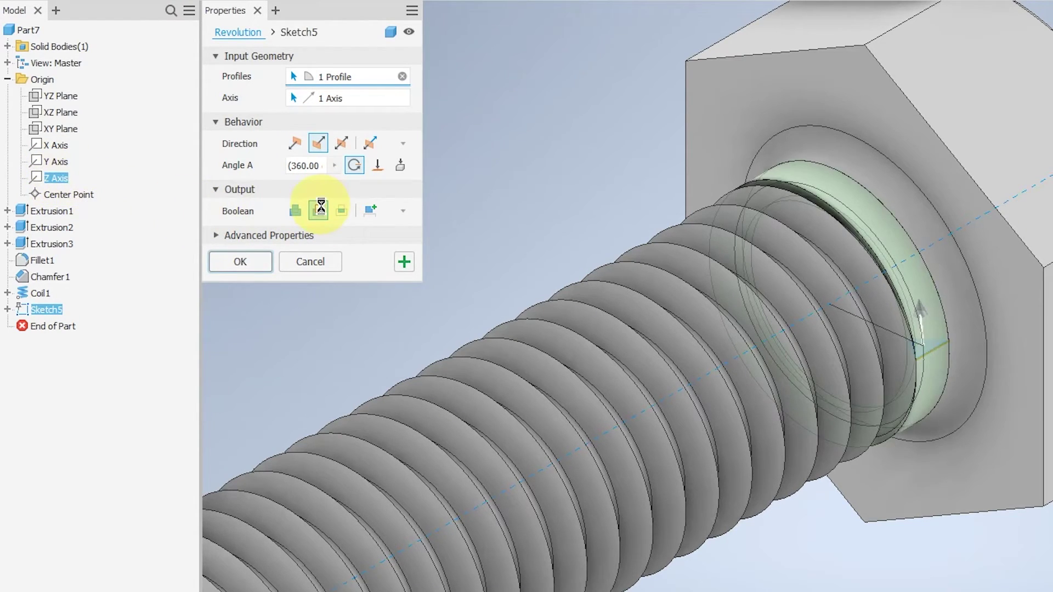
click(247, 263)
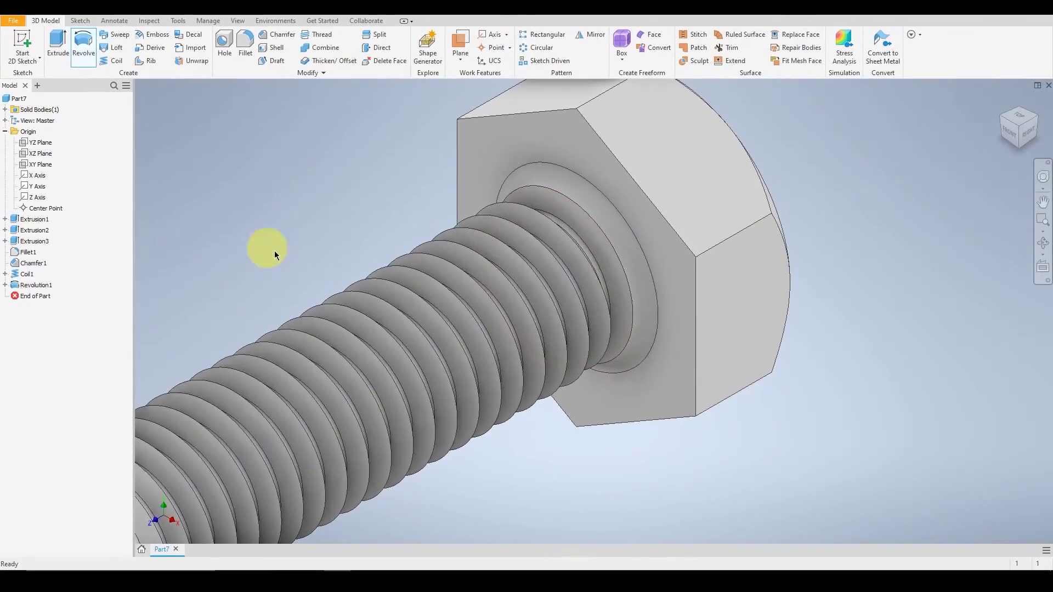
- Assign the material Steel, Galvanized to the bolt
shift+middle_drag(674, 335, 623, 357)
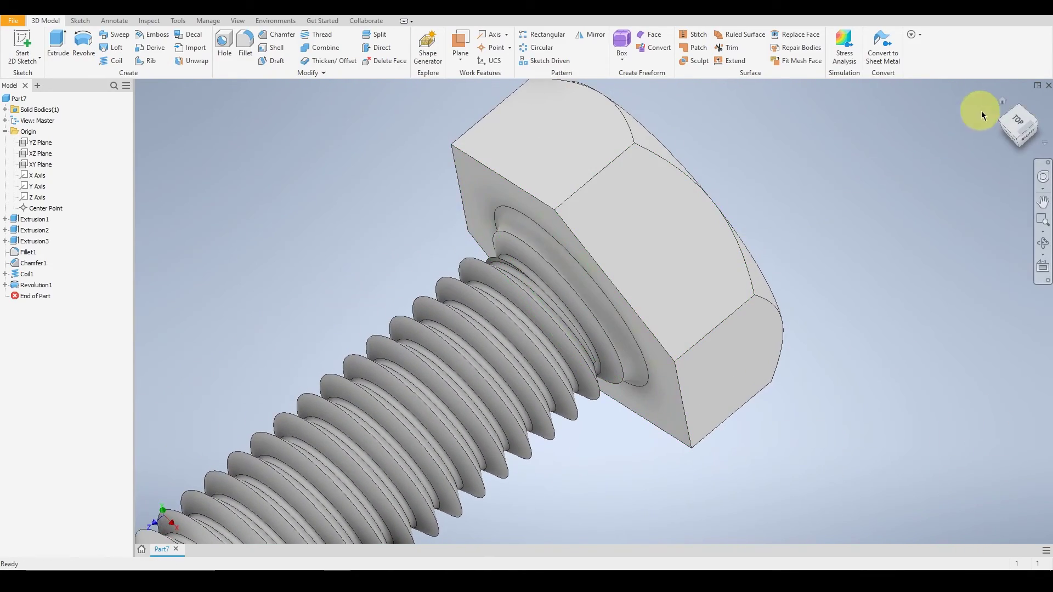
click(1003, 106)
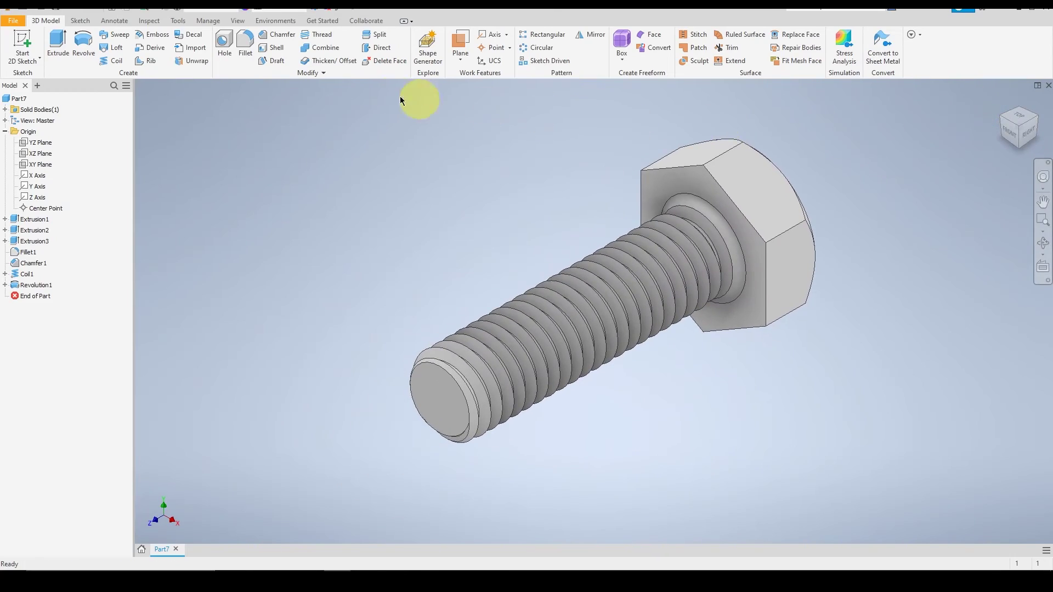
click(220, 6)
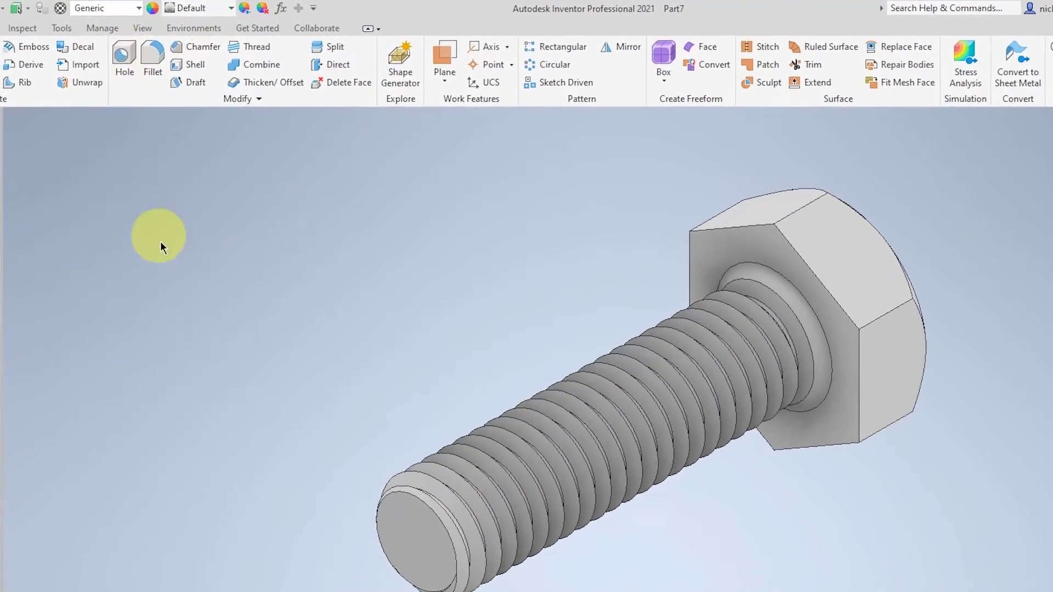
scroll(167, 313, down, 6)
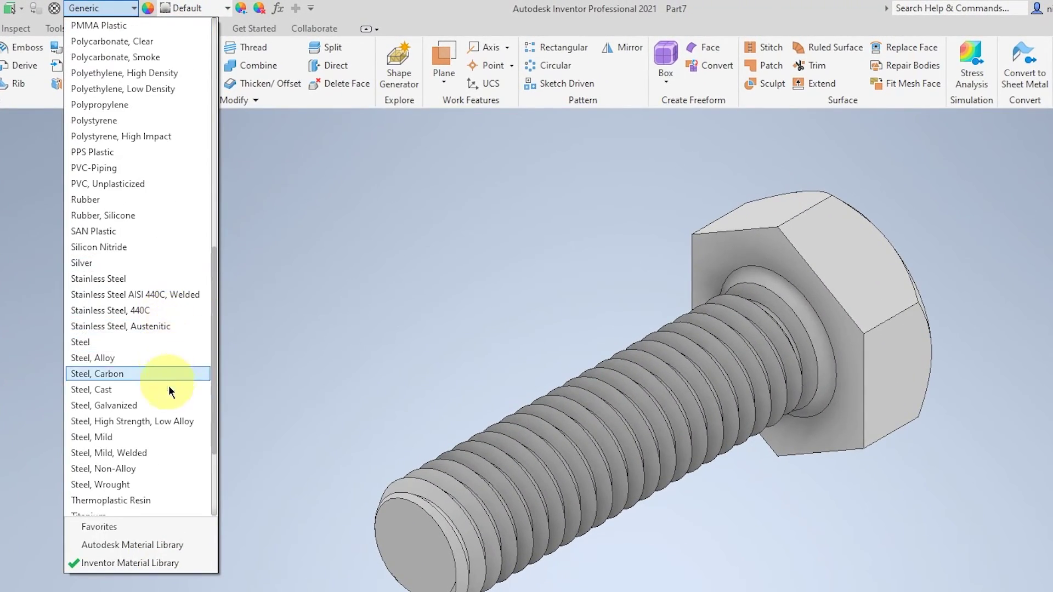
click(169, 407)
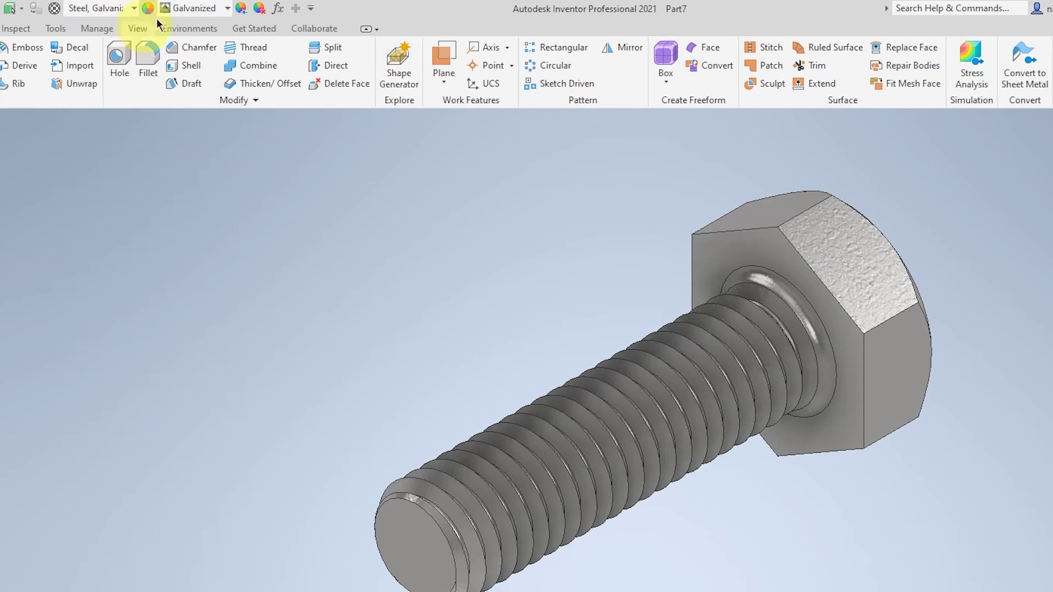
- Override the bolt's appearance with a chrome finish from the Inventor Material Library
click(209, 12)
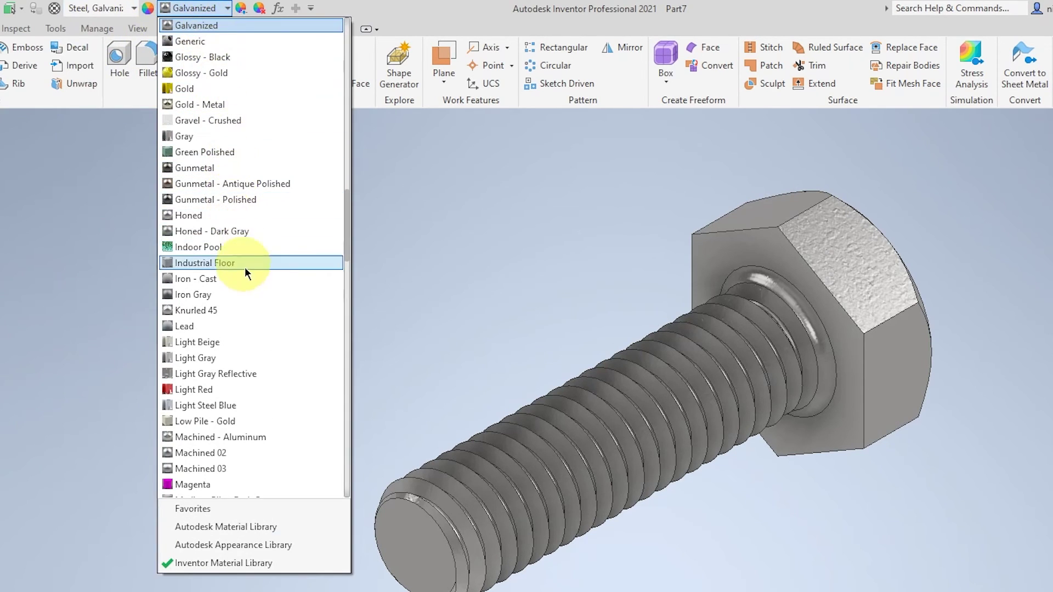
scroll(245, 268, up, 15)
click(267, 152)
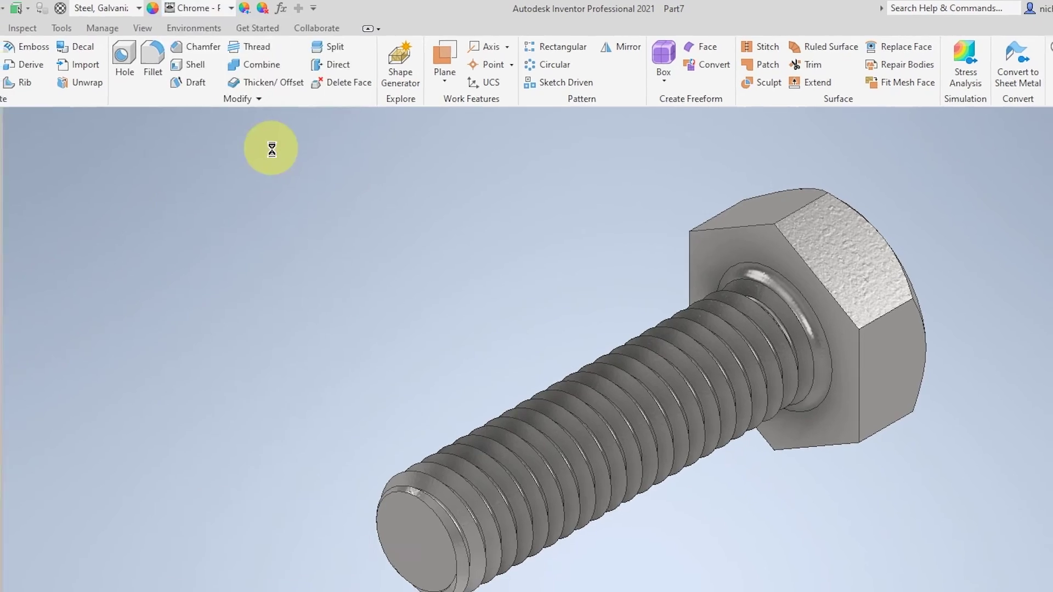